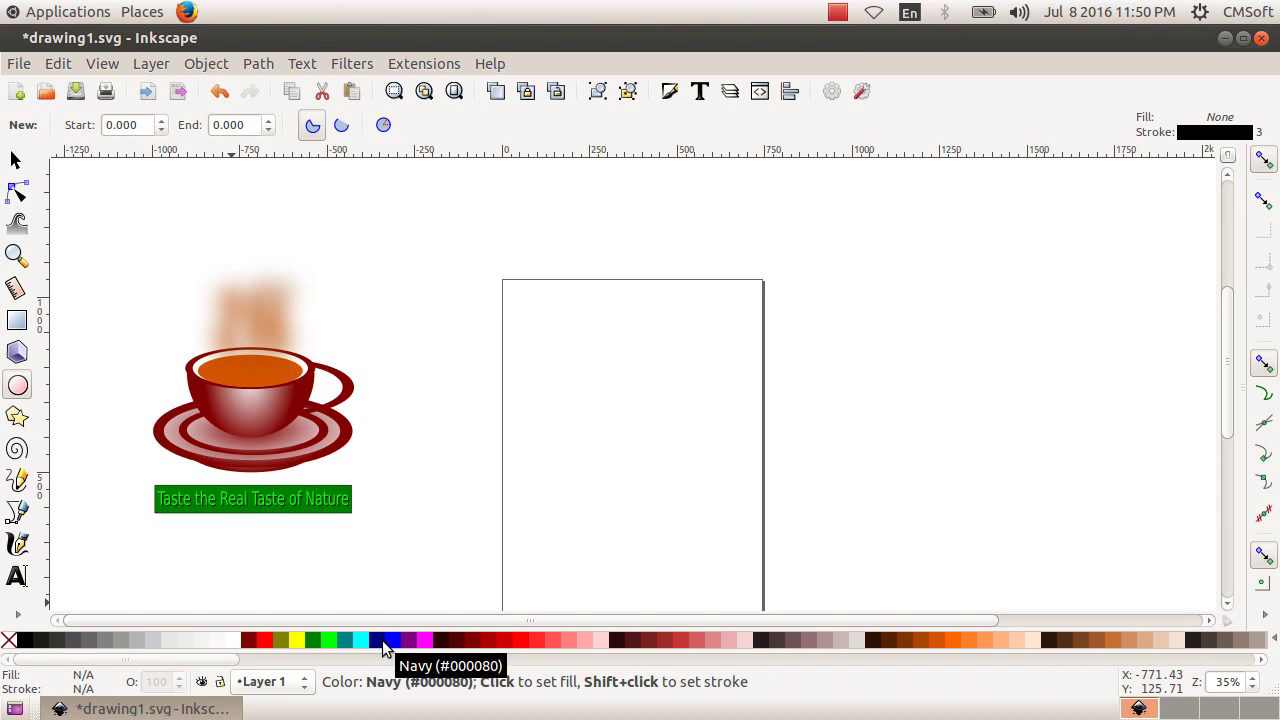
Step: Pick the Navy palette swatch as the fill for the next ellipse
{"action": "left_click", "coordinate": [382, 645]}
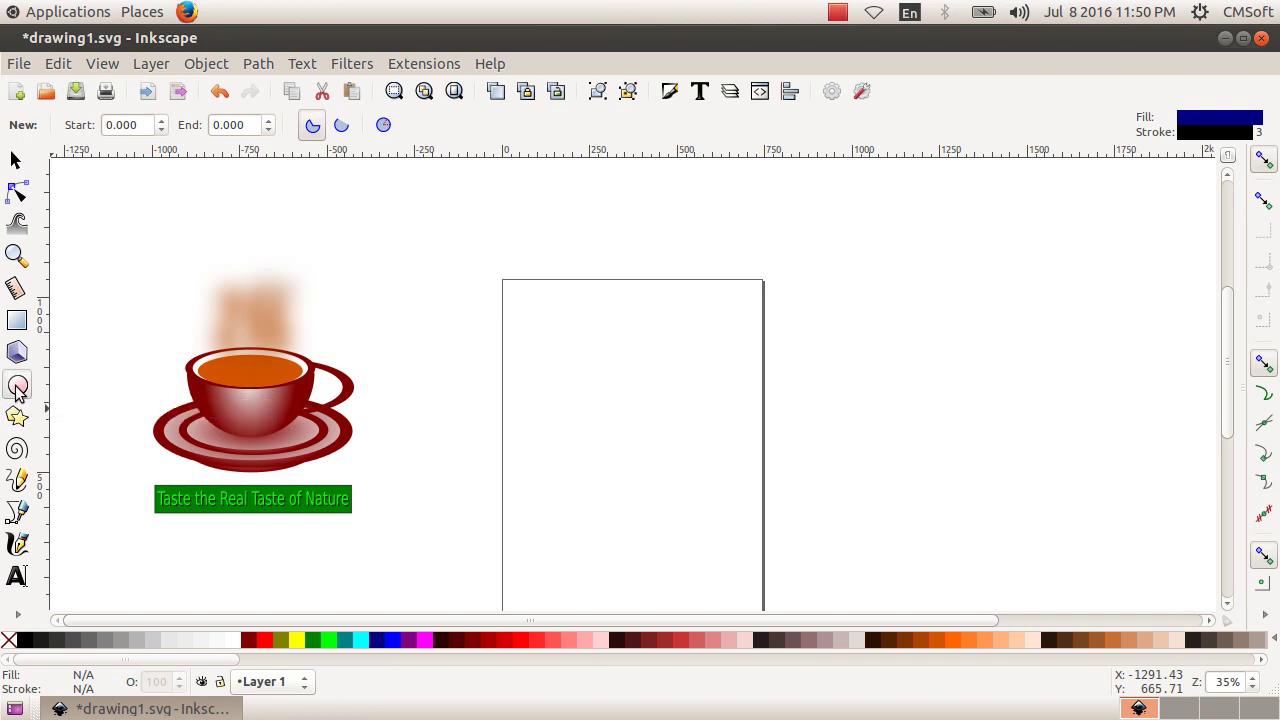
Step: Draw a navy circle, set its Start angle to 180 for a half-disc, and move it toward the page top
{"action": "left_click_drag", "start_coordinate": [482, 329], "coordinate": [709, 547]}
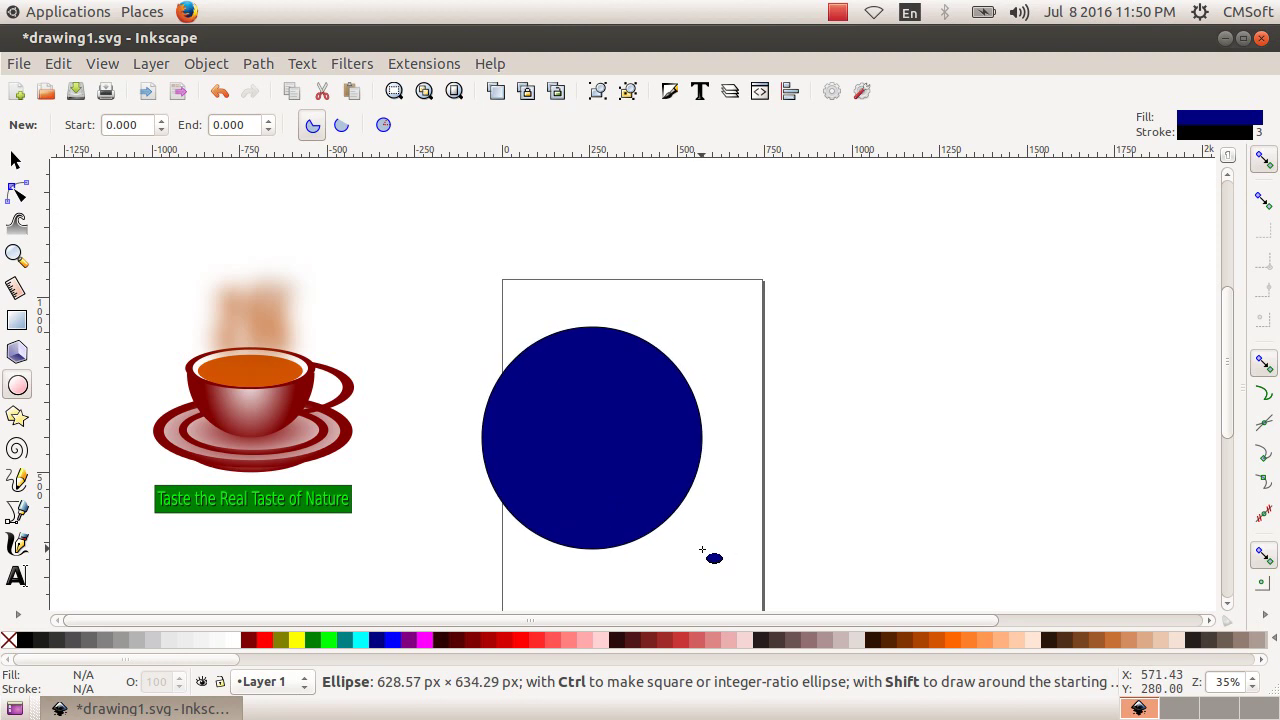
{"action": "left_click_drag", "start_coordinate": [709, 547], "coordinate": [698, 549]}
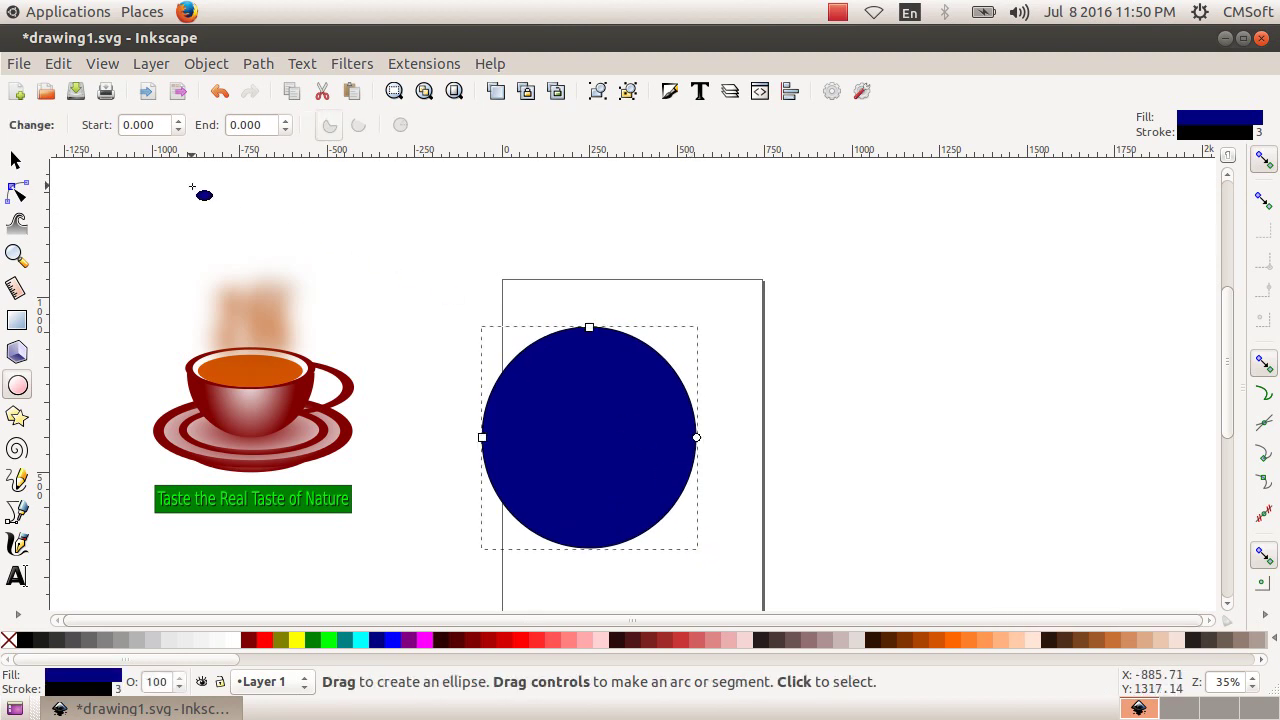
{"action": "left_click", "coordinate": [163, 124]}
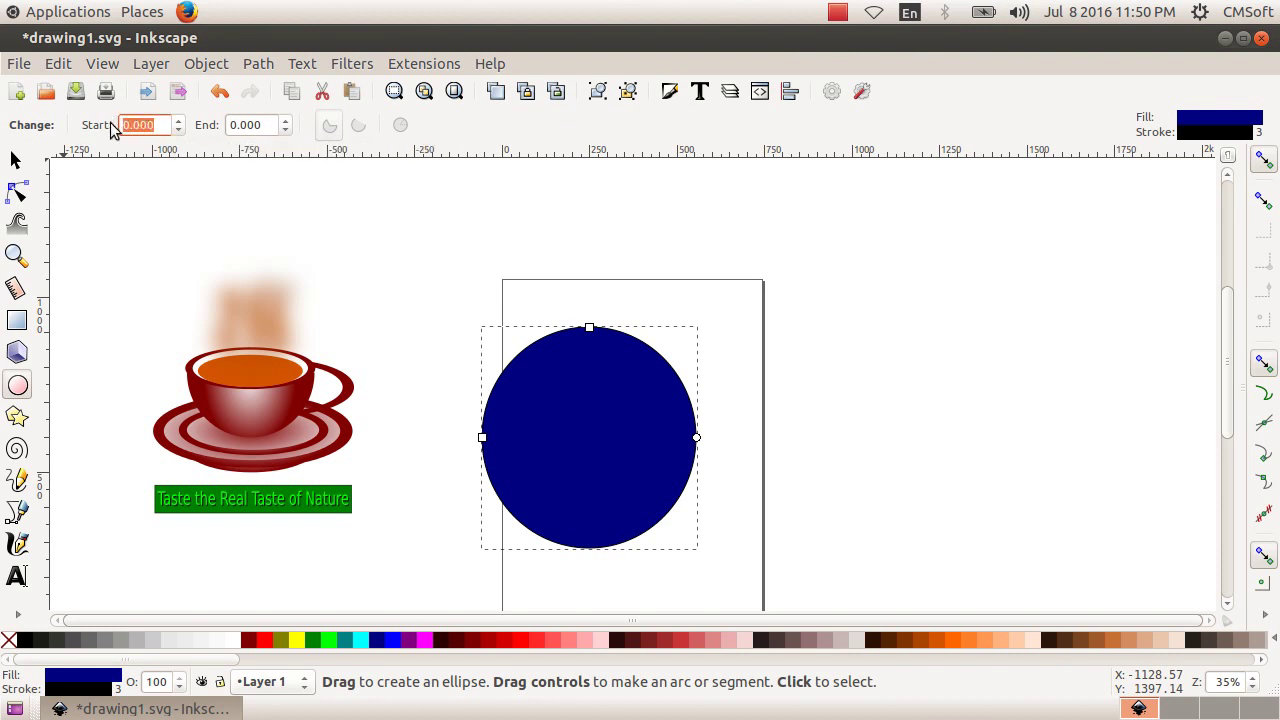
{"action": "type", "text": "180"}
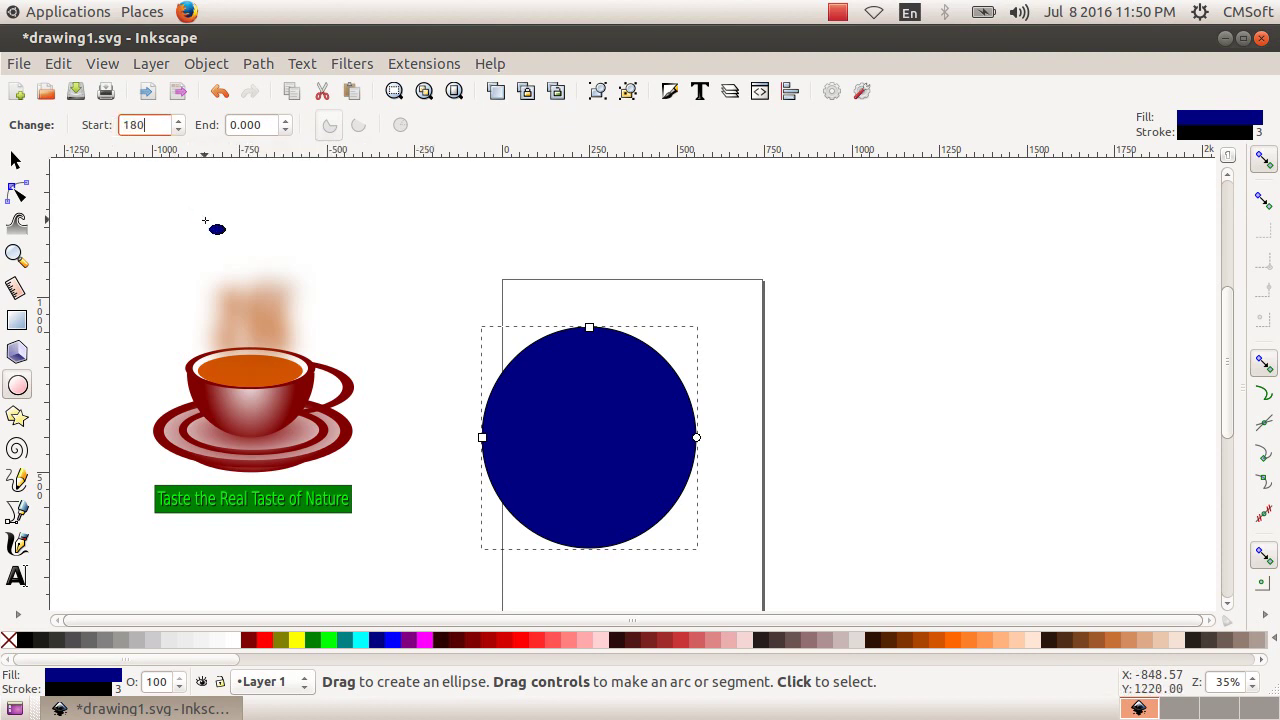
{"action": "key", "text": "Return"}
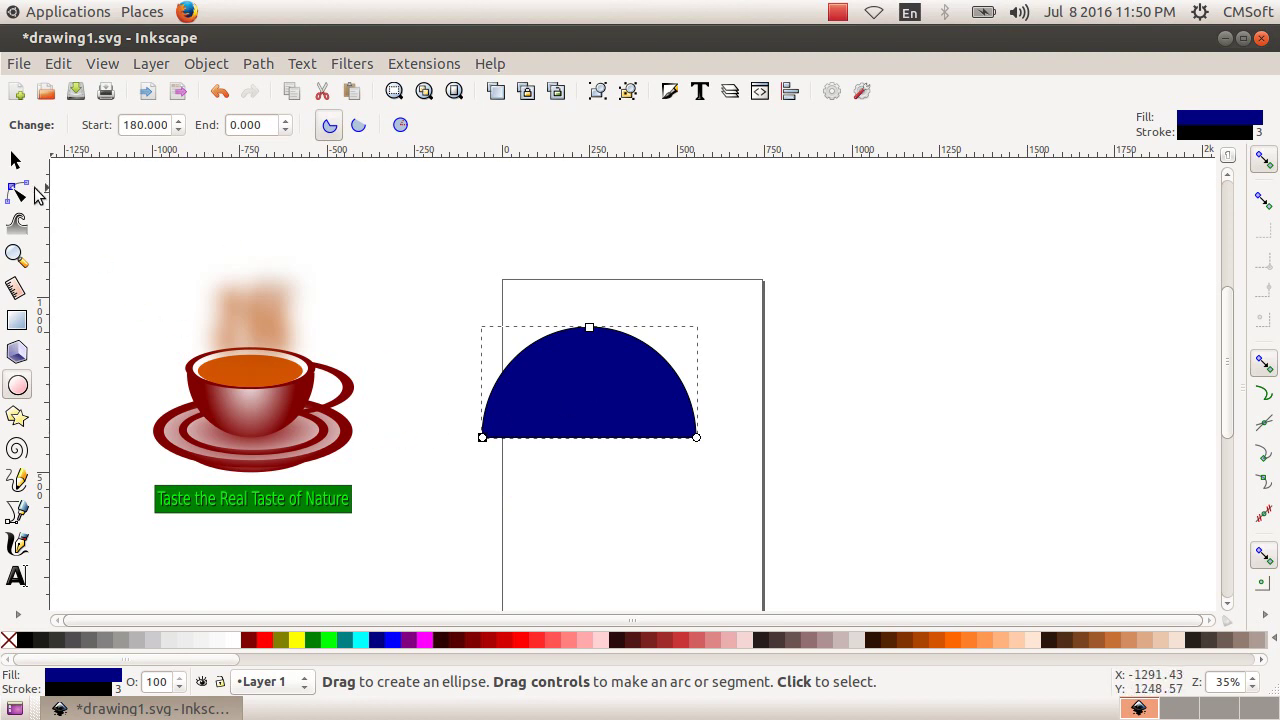
{"action": "left_click", "coordinate": [16, 160]}
{"action": "left_click_drag", "start_coordinate": [625, 416], "coordinate": [645, 388]}
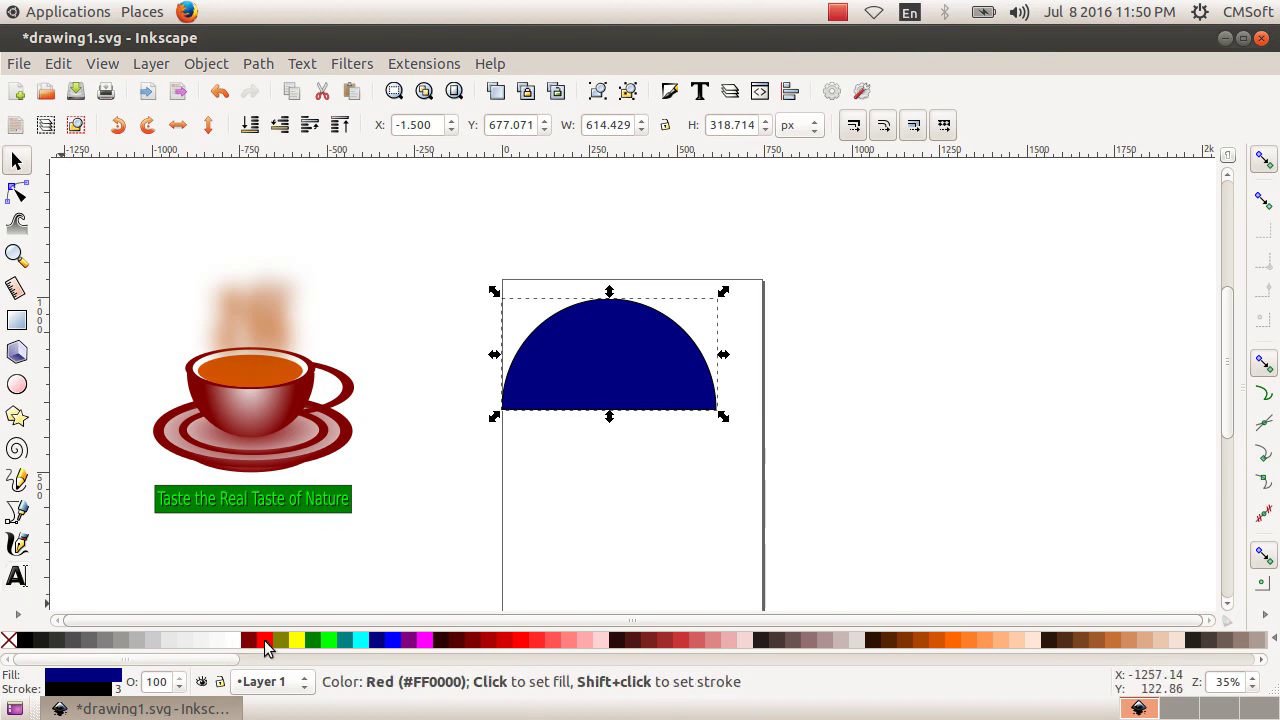
{"action": "left_click", "coordinate": [266, 641]}
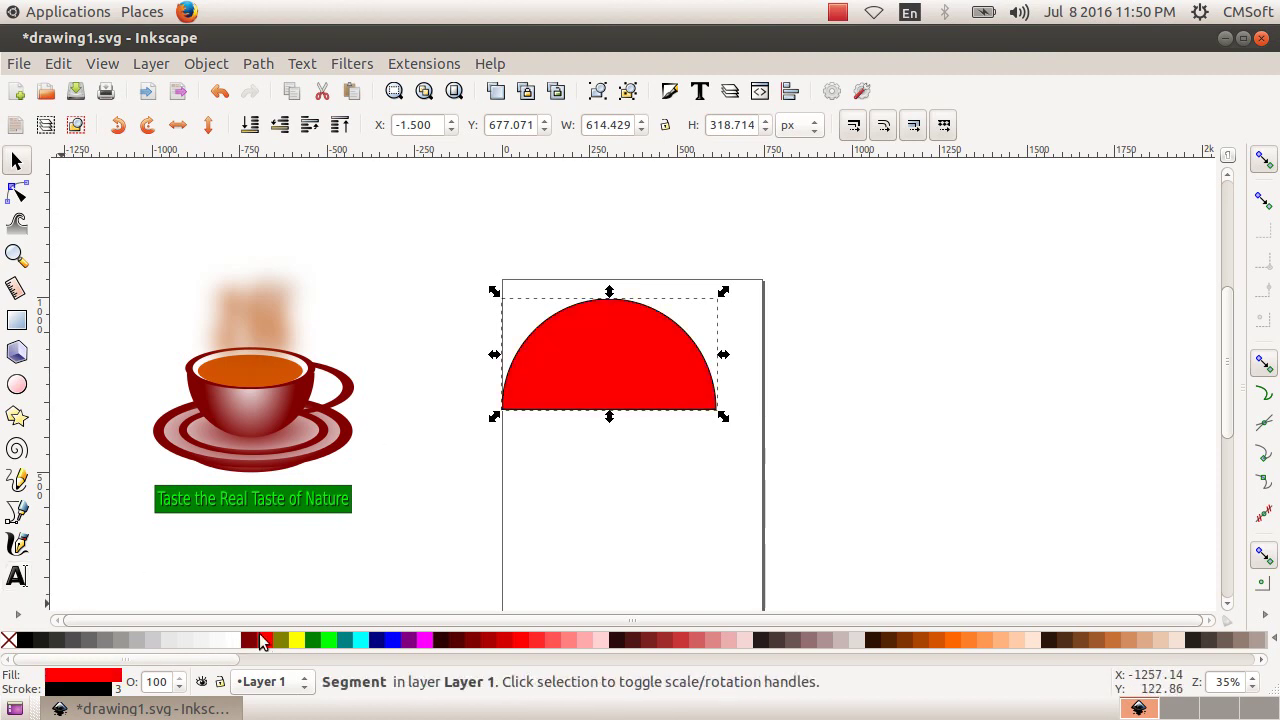
{"action": "left_click", "coordinate": [371, 642]}
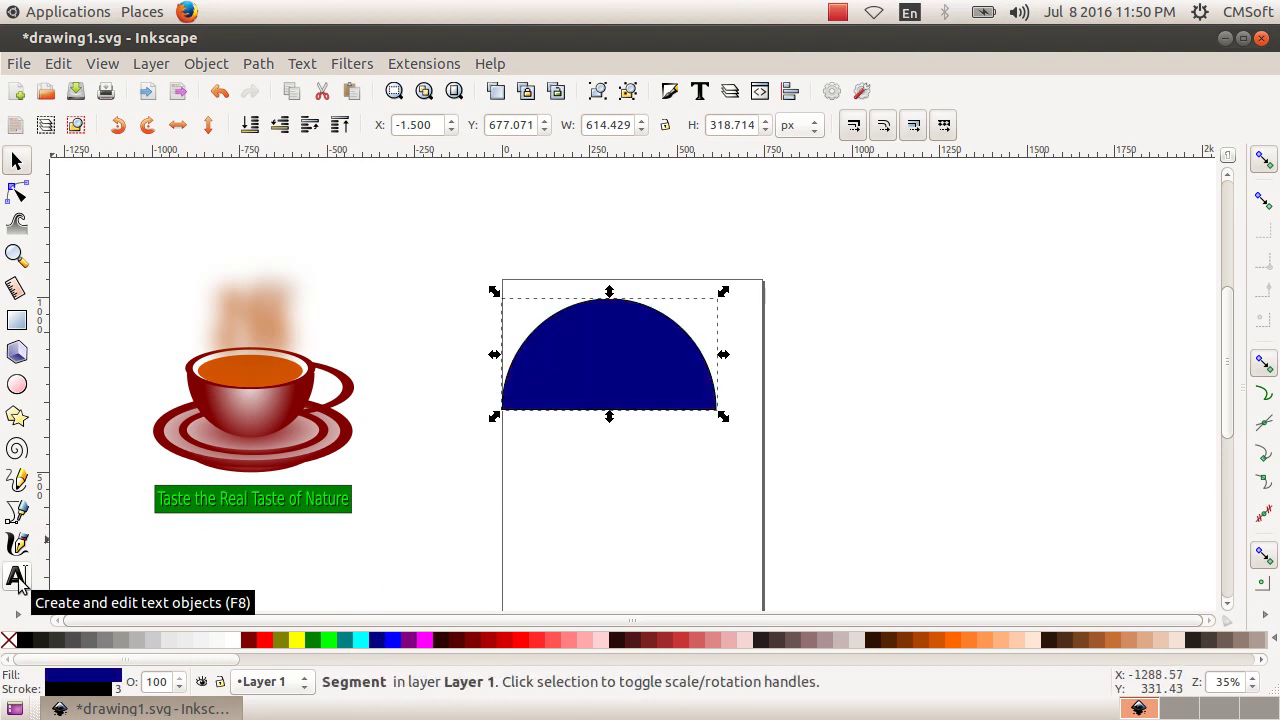
{"action": "left_click", "coordinate": [17, 577]}
Step: Add the text 'A KUDUMBASREE INITIATIVE' above the page and enlarge it with a corner handle
{"action": "left_click", "coordinate": [546, 237]}
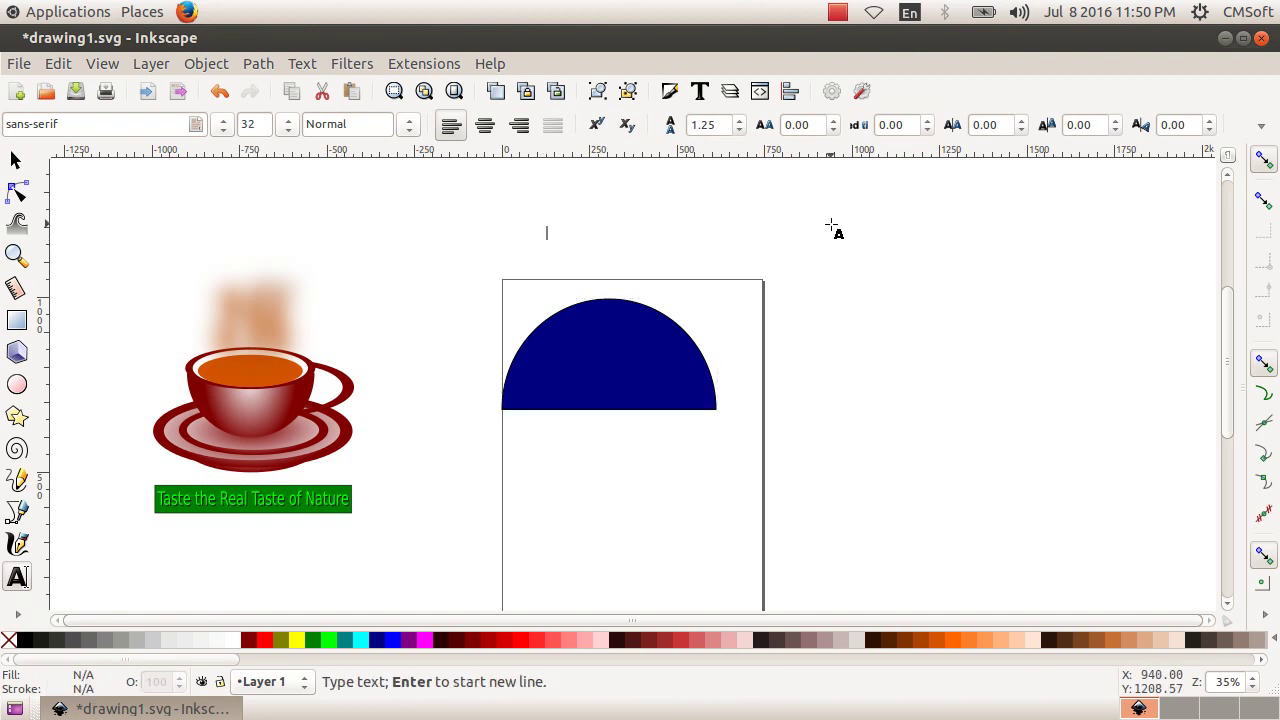
{"action": "type", "text": "Te"}
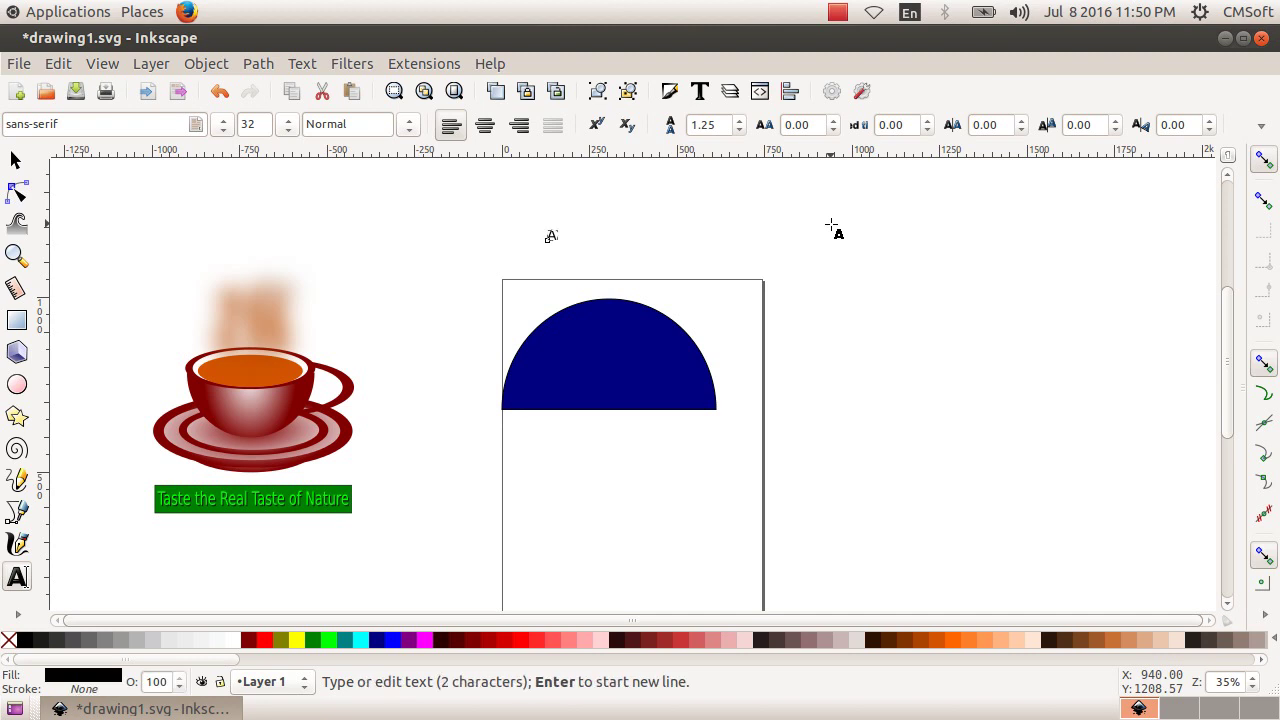
{"action": "type", "text": "m"}
{"action": "type", "text": "ASREE"}
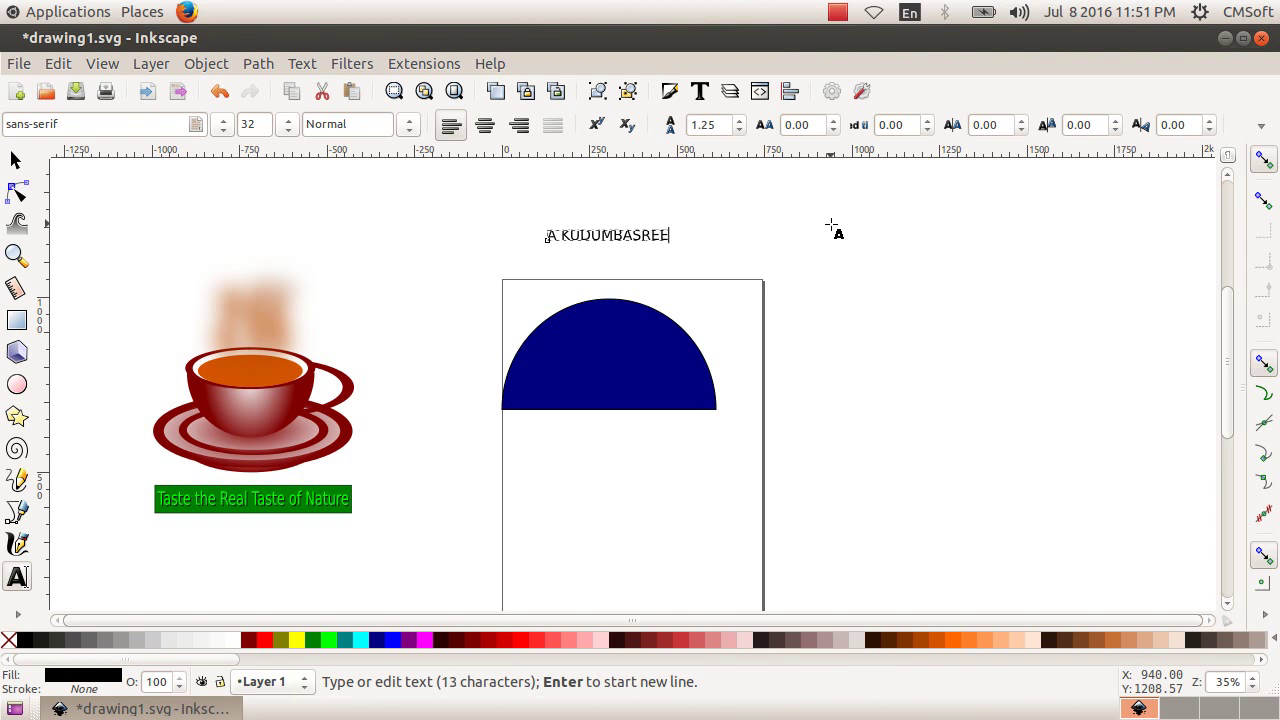
{"action": "type", "text": "IN"}
{"action": "type", "text": "A"}
{"action": "type", "text": "TIVE"}
{"action": "left_click", "coordinate": [15, 160]}
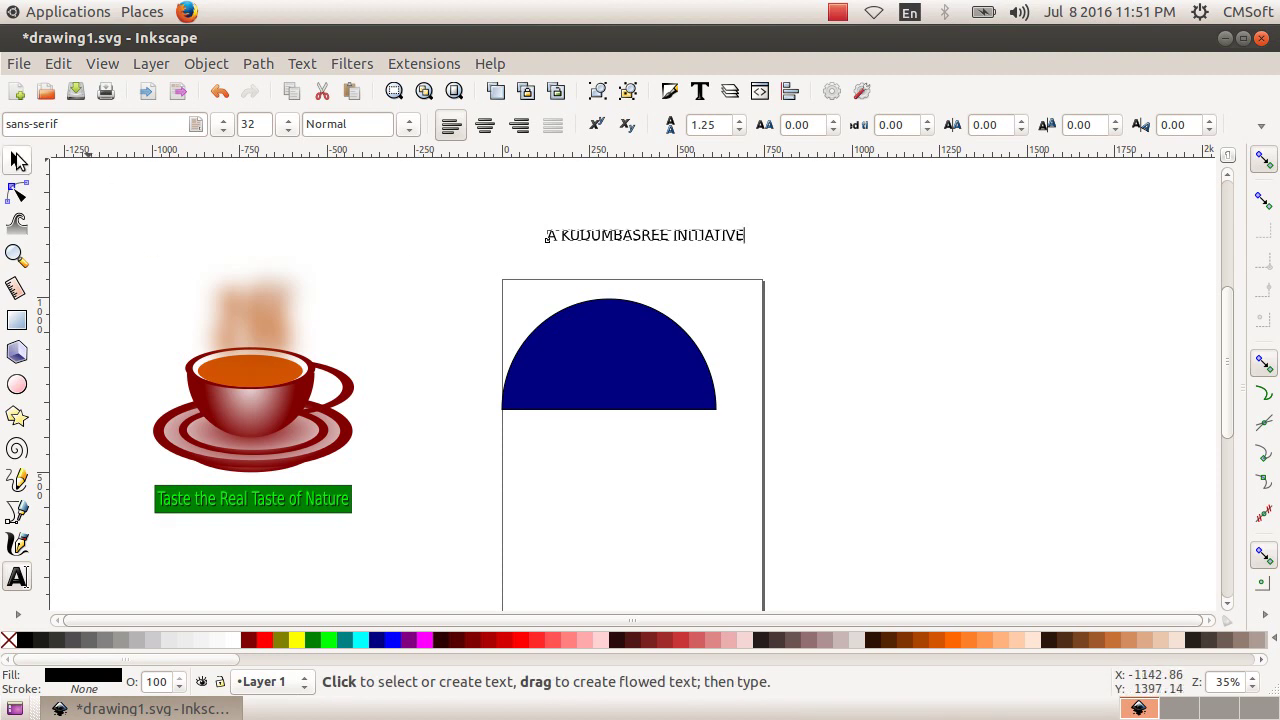
{"action": "mouse_move", "coordinate": [751, 250]}
{"action": "left_mouse_down"}
{"action": "mouse_move", "coordinate": [849, 265]}
{"action": "mouse_move", "coordinate": [771, 258]}
{"action": "left_mouse_up"}
Step: Colour the heading red and move it left and down above the half-disc
{"action": "left_click", "coordinate": [267, 648]}
{"action": "left_click", "coordinate": [783, 348]}
{"action": "mouse_move", "coordinate": [715, 240]}
{"action": "left_mouse_down"}
{"action": "mouse_move", "coordinate": [668, 273]}
{"action": "mouse_move", "coordinate": [760, 294]}
{"action": "mouse_move", "coordinate": [694, 277]}
{"action": "left_mouse_up"}
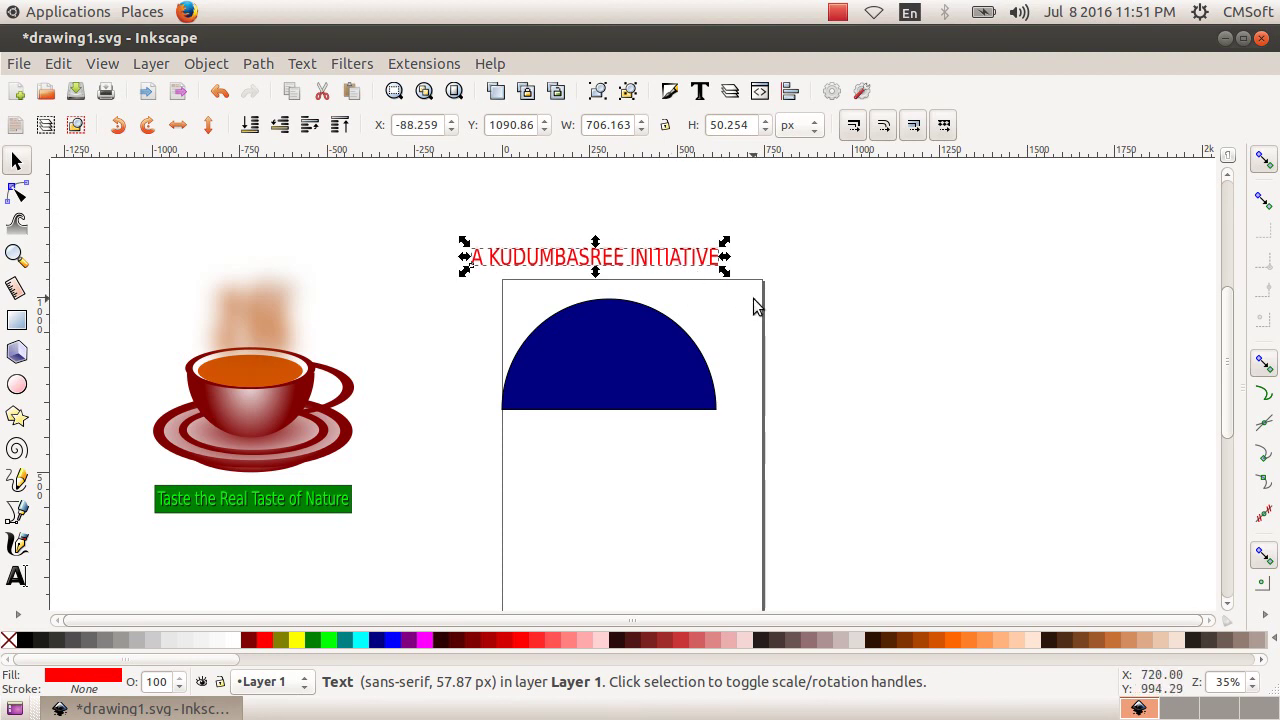
Step: Move the navy half-disc over the teacup and narrow it to about 549 px wide
{"action": "left_click_drag", "start_coordinate": [647, 374], "coordinate": [287, 337]}
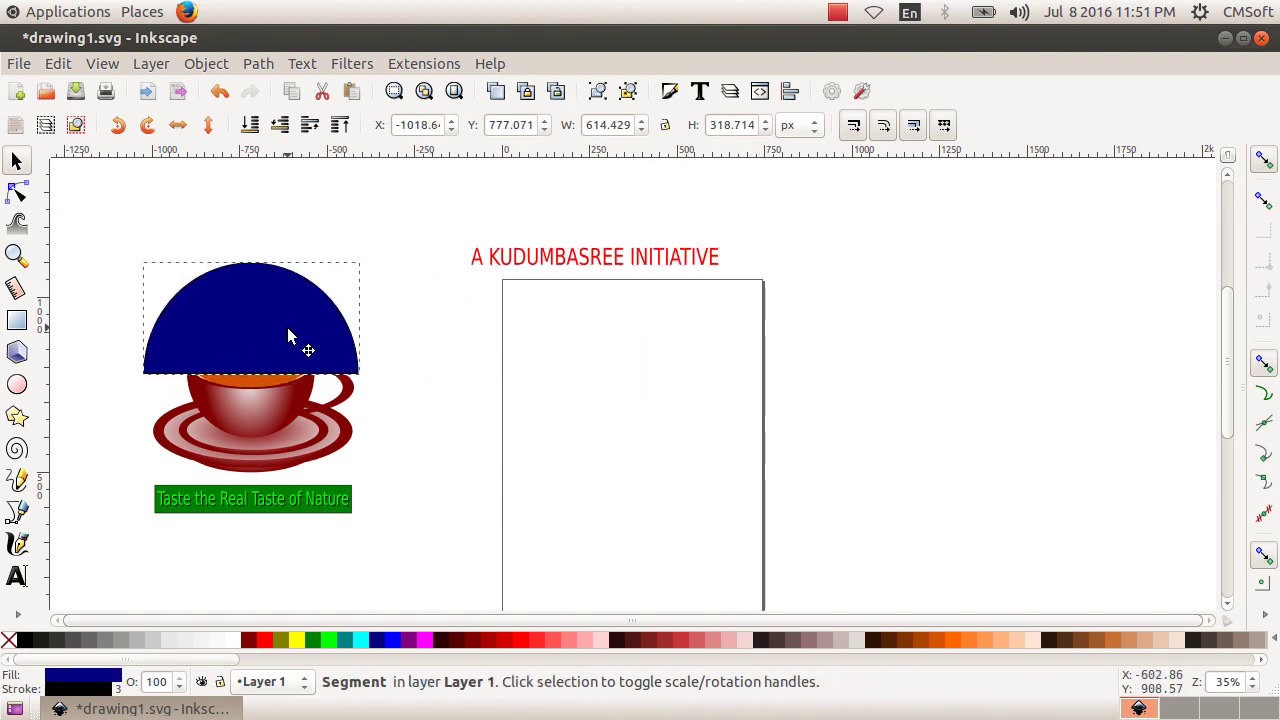
{"action": "mouse_move", "coordinate": [363, 321]}
{"action": "left_mouse_down"}
{"action": "mouse_move", "coordinate": [307, 345]}
{"action": "mouse_move", "coordinate": [652, 387]}
{"action": "left_mouse_up"}
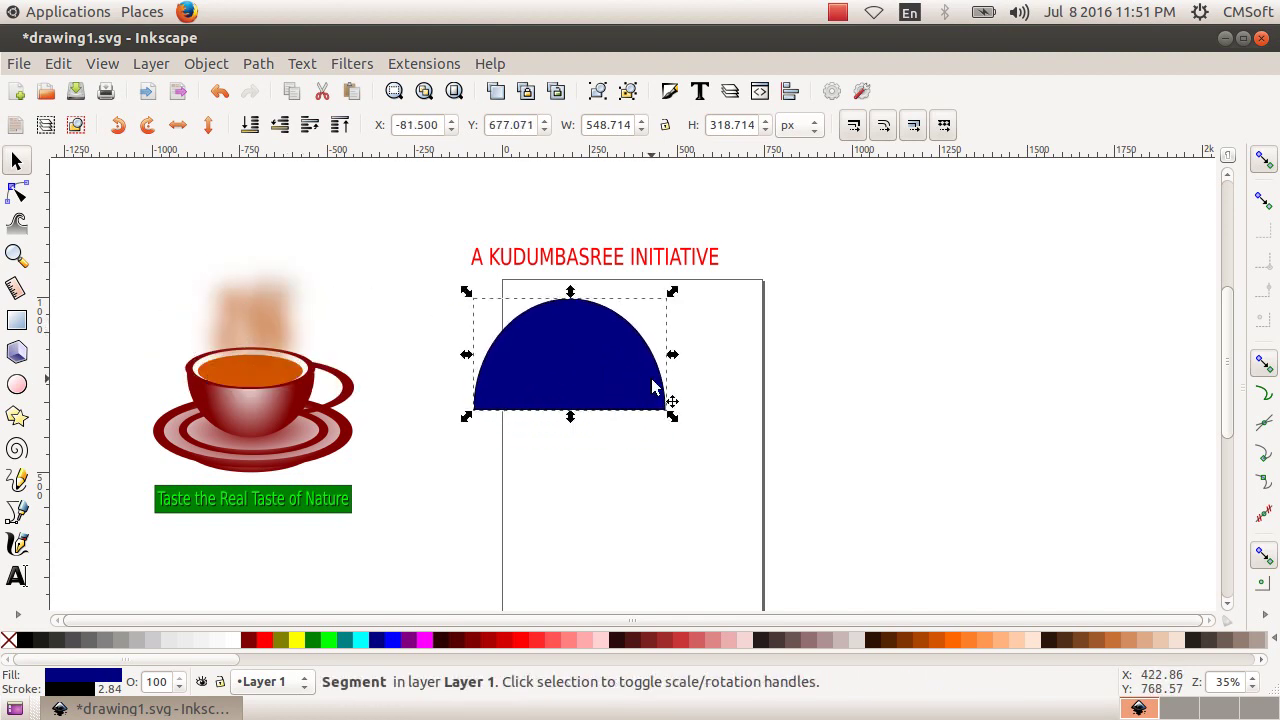
{"action": "left_click", "coordinate": [722, 395]}
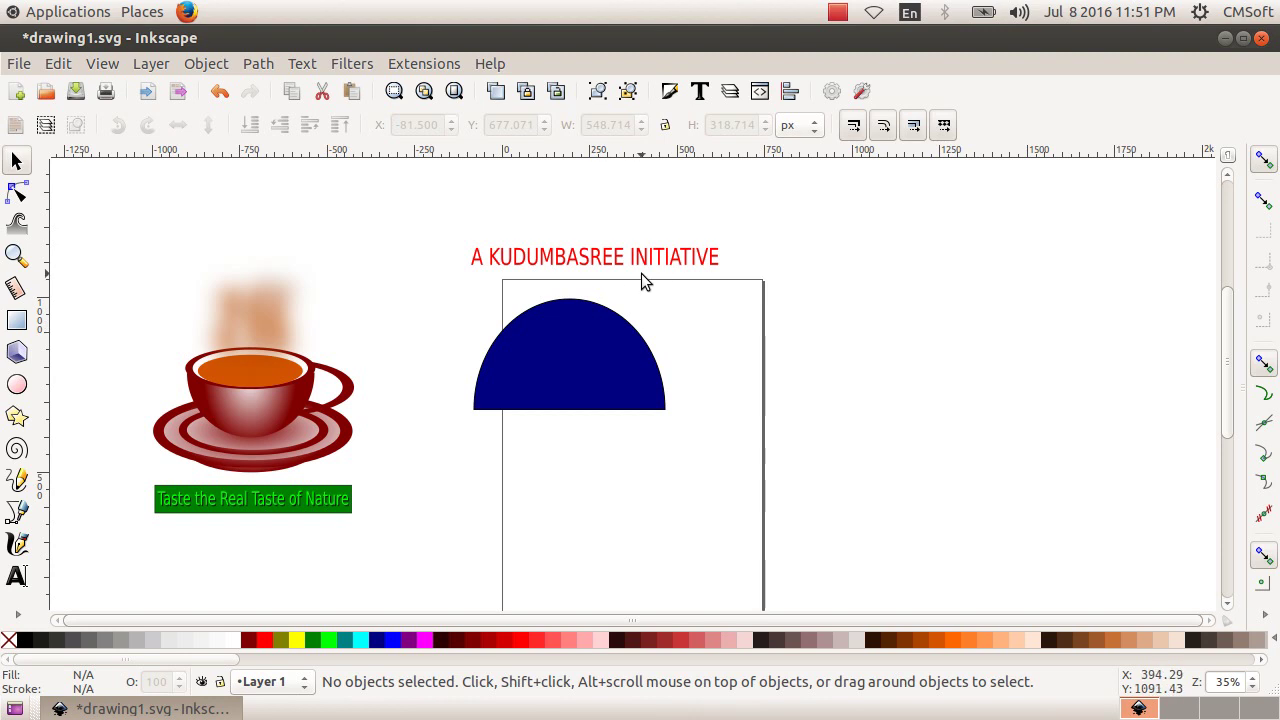
{"action": "left_click", "coordinate": [603, 378]}
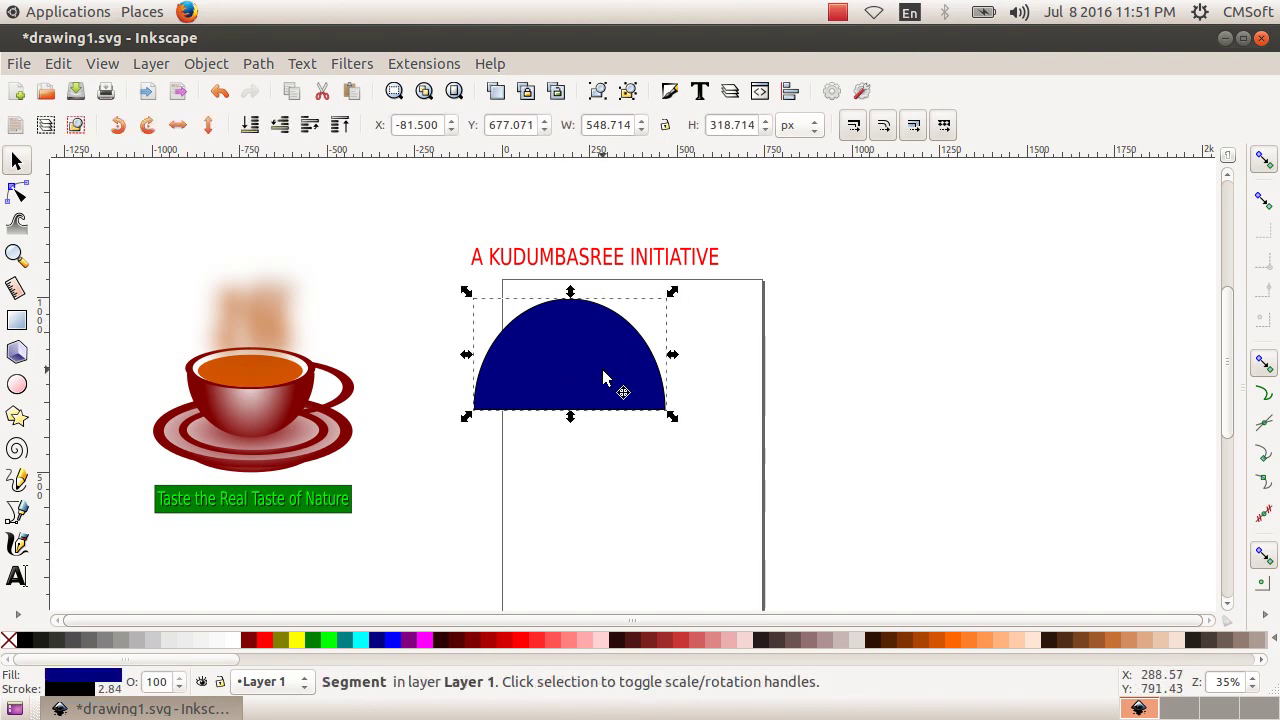
Step: Put the red heading on the half-disc's arc with Text > Put on Path
{"action": "left_click", "coordinate": [668, 264], "text": "shift"}
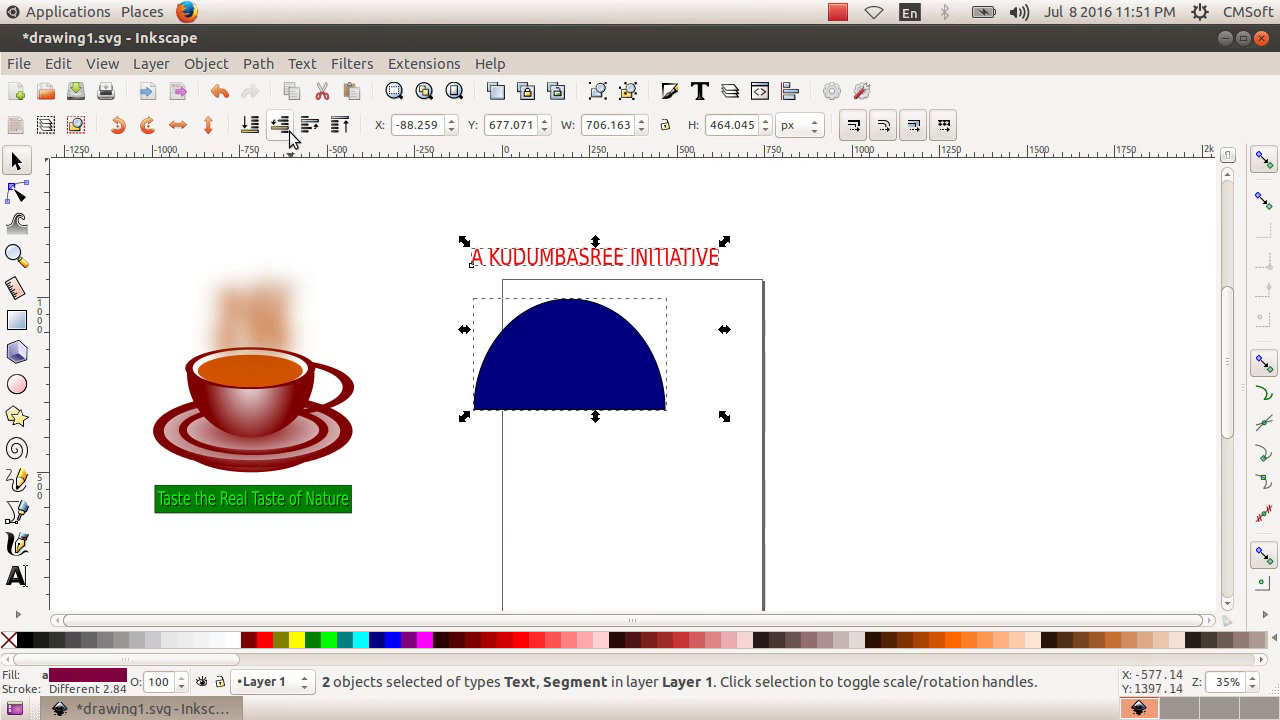
{"action": "left_click", "coordinate": [302, 64]}
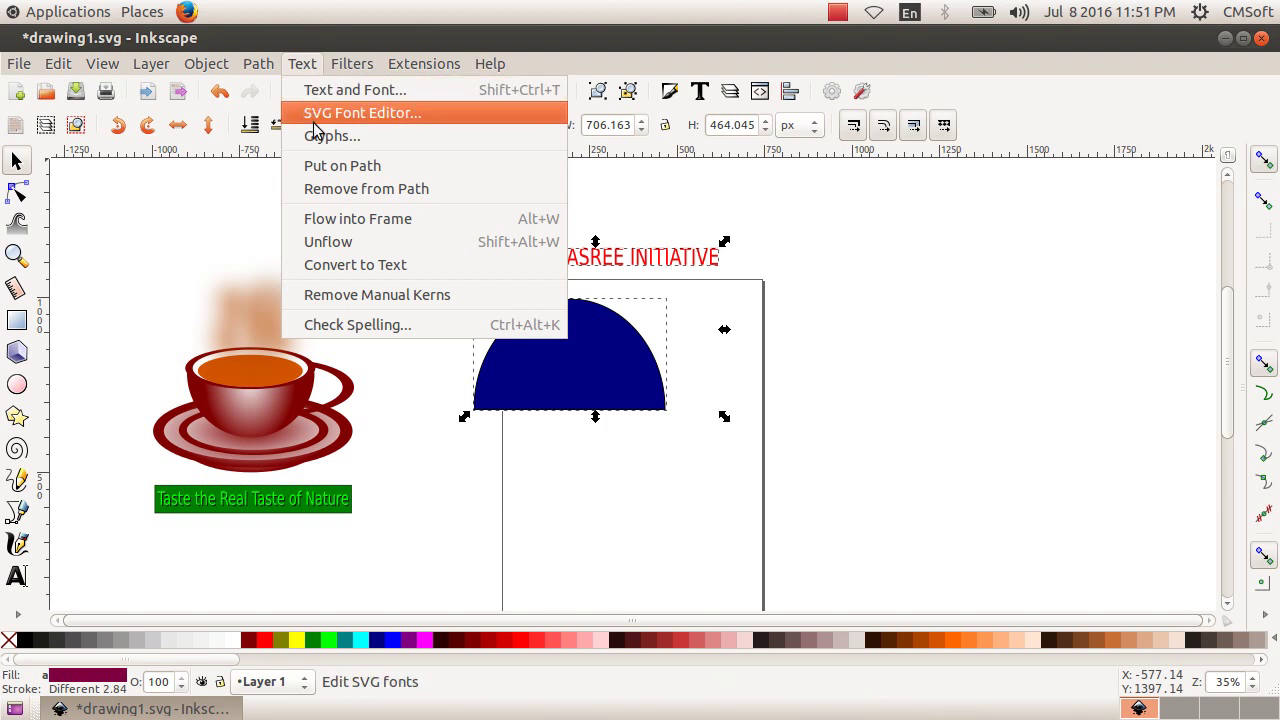
{"action": "left_click", "coordinate": [373, 167]}
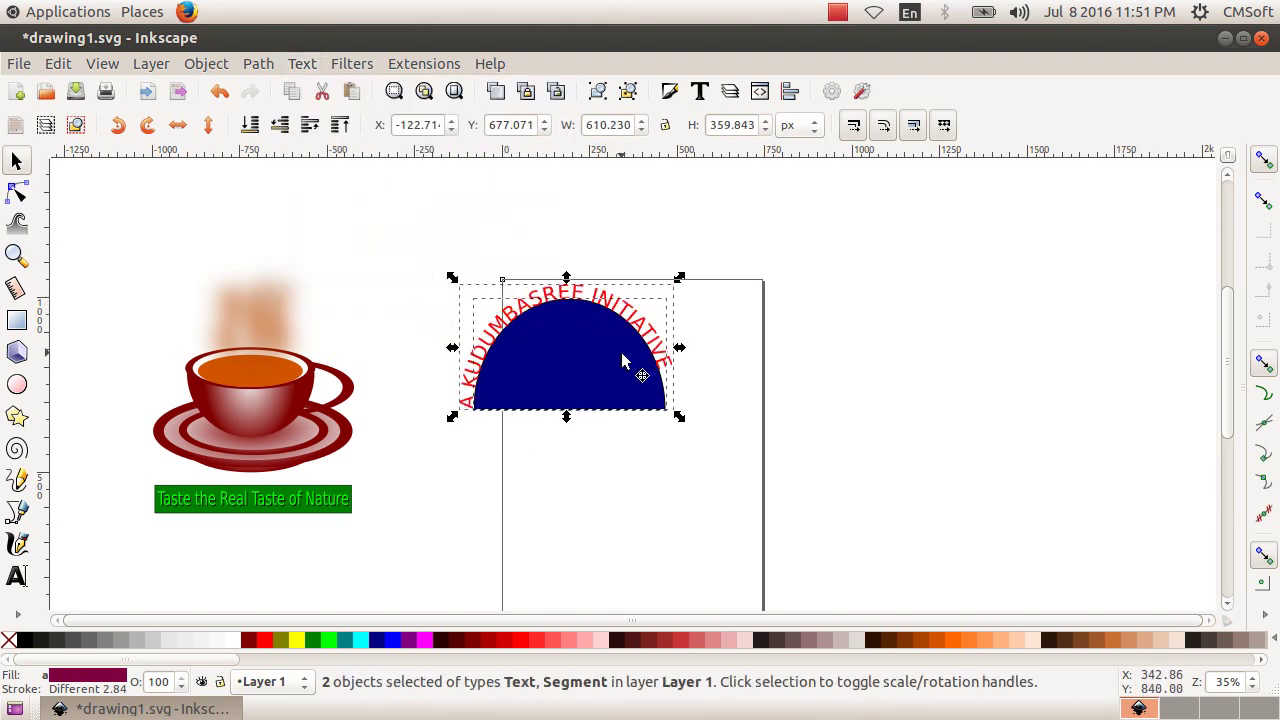
{"action": "left_click", "coordinate": [581, 479]}
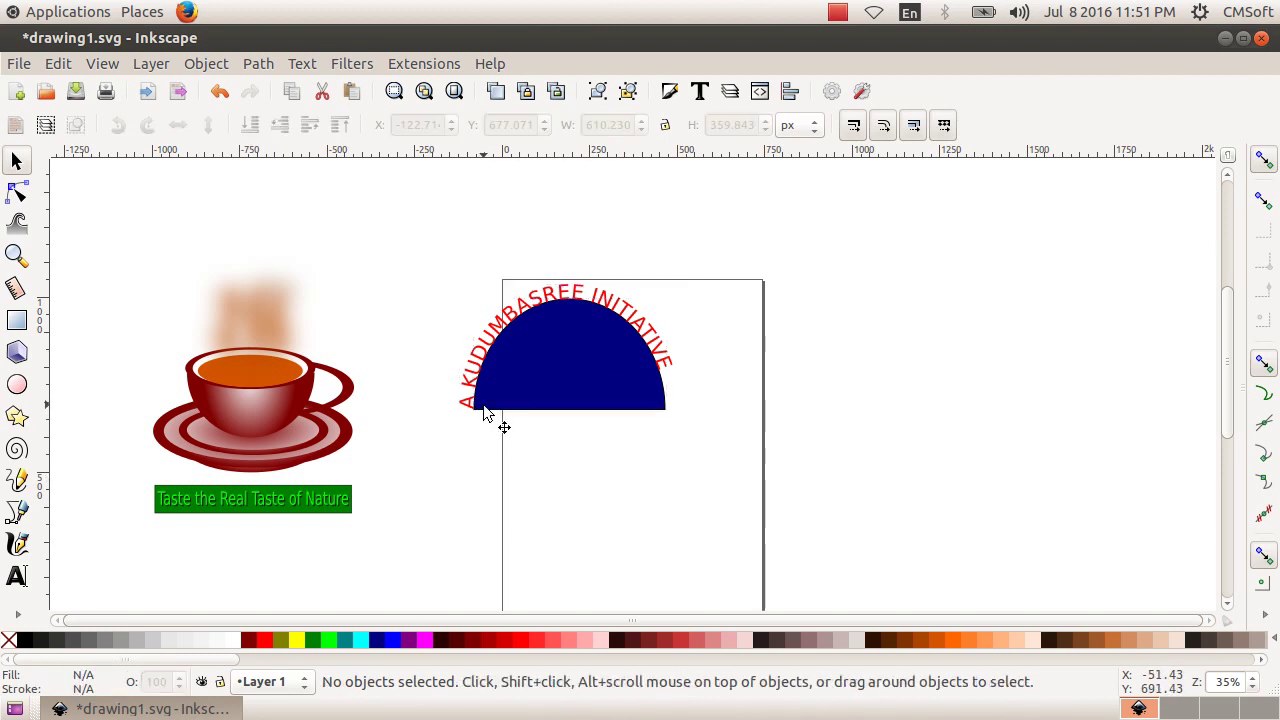
Step: Adjust the heading's leading spaces on the arc, then move the half-disc to X -147.21, Y 711.357
{"action": "double_click", "coordinate": [468, 400]}
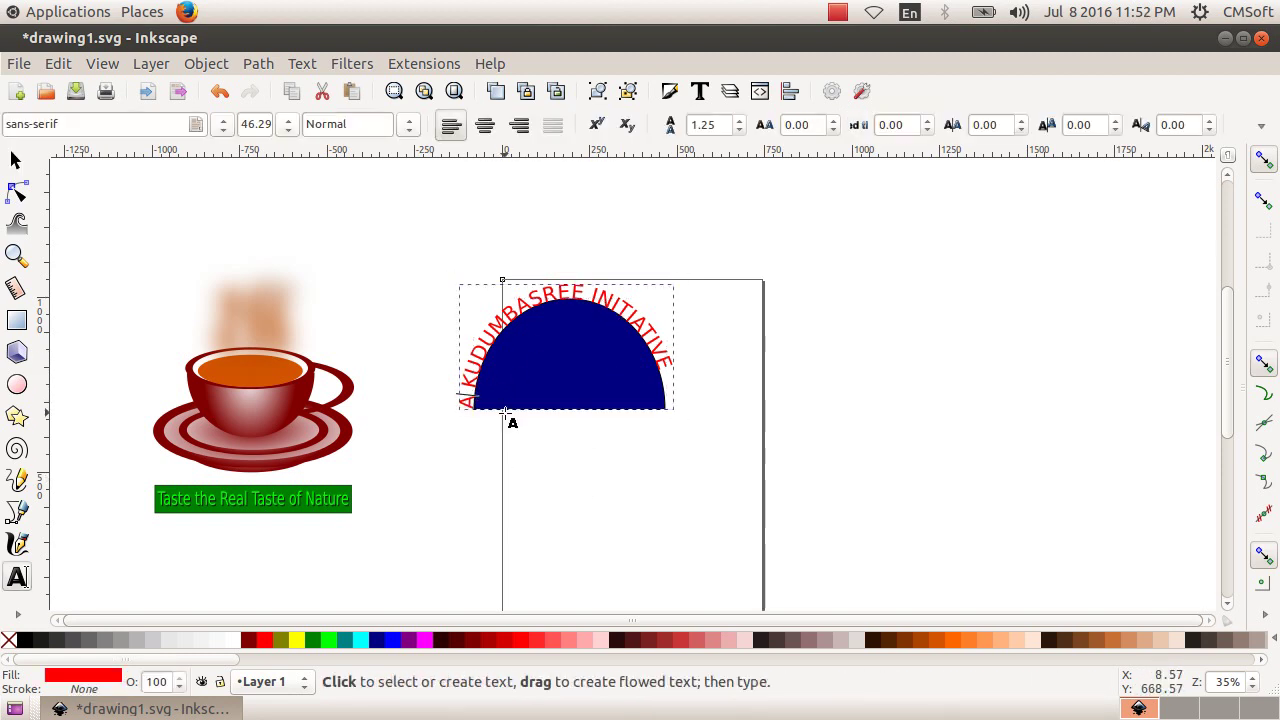
{"action": "left_click", "coordinate": [505, 412]}
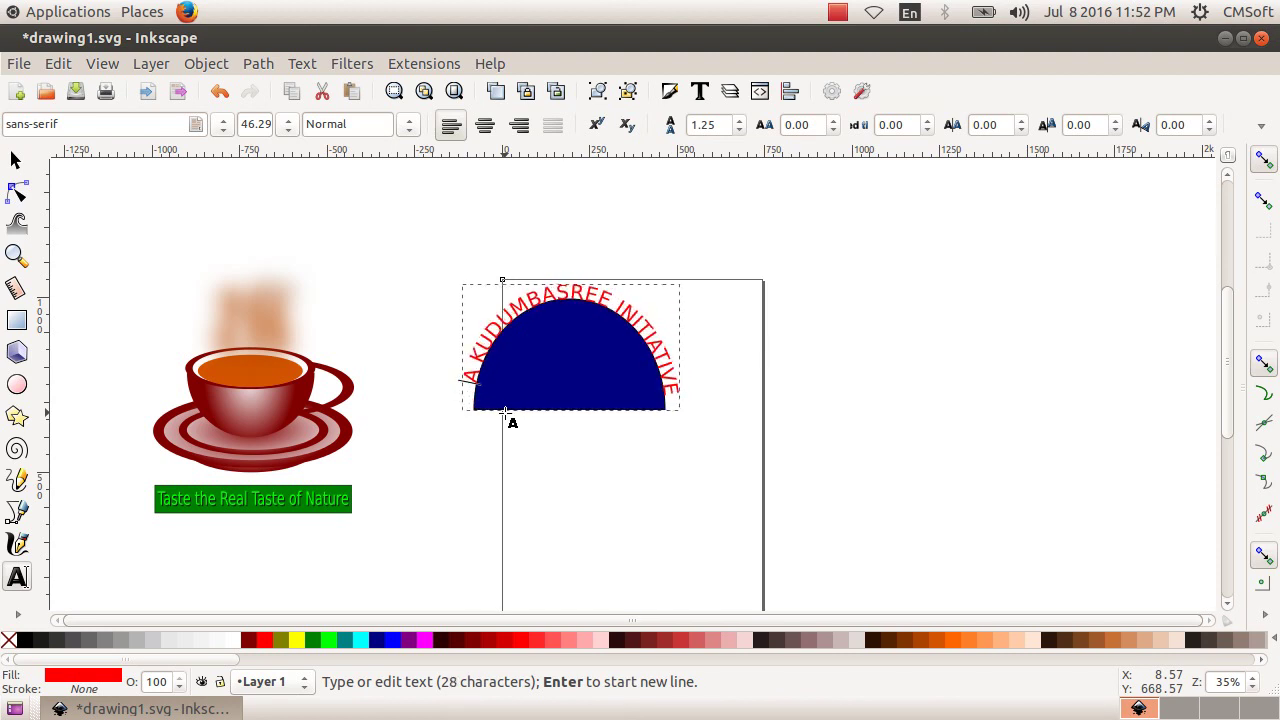
{"action": "key", "text": "BackSpace"}
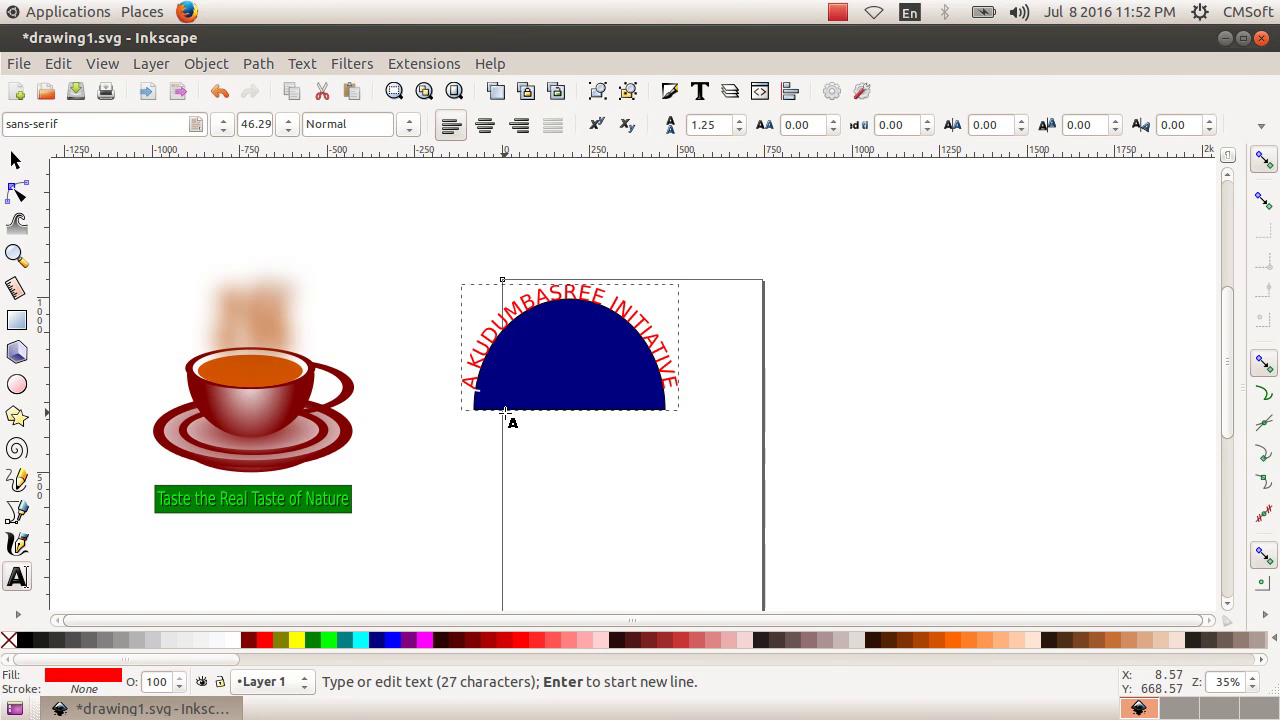
{"action": "left_click", "coordinate": [15, 162]}
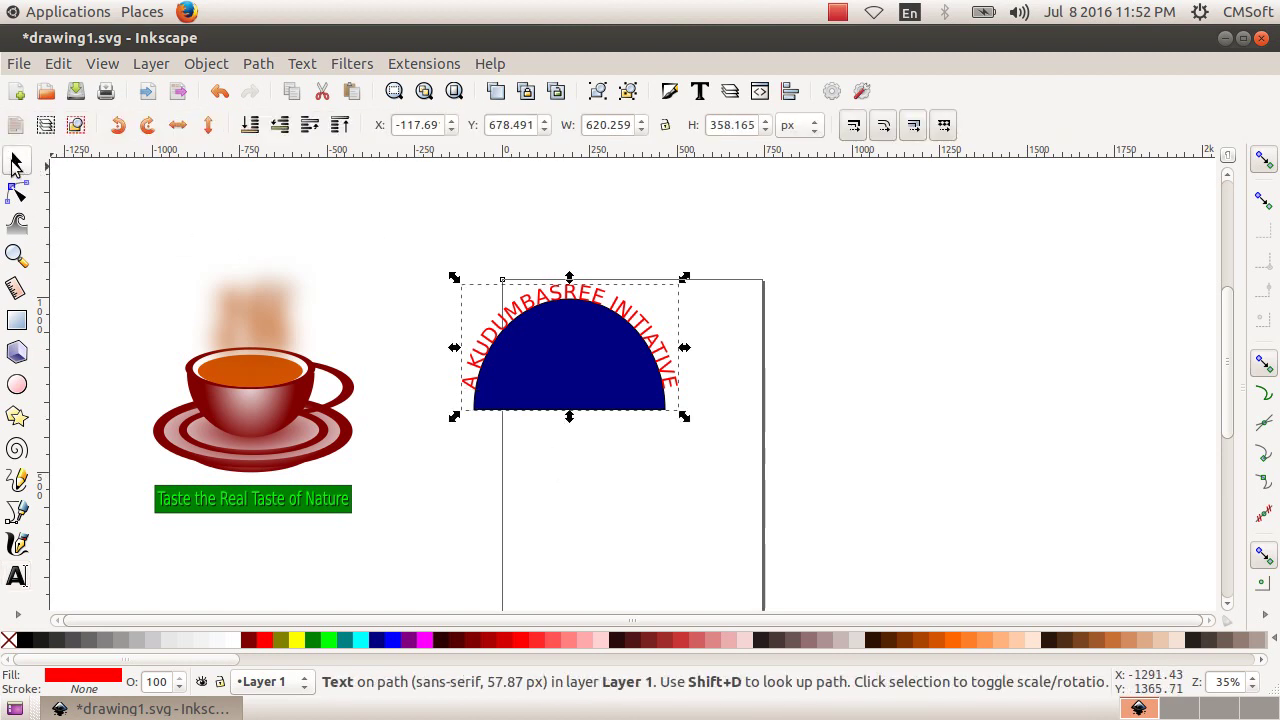
{"action": "left_click_drag", "start_coordinate": [600, 400], "coordinate": [573, 378]}
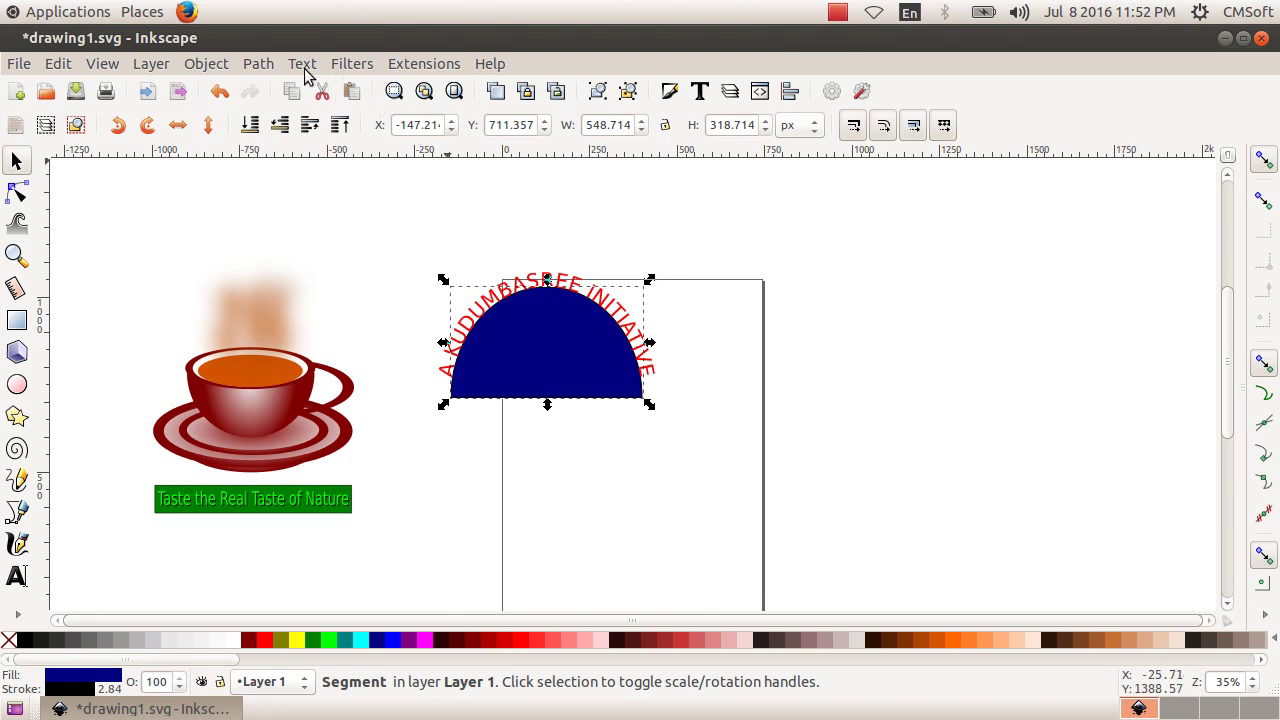
Step: Set both the half-disc's fill and stroke to none in Fill and Stroke
{"action": "left_click", "coordinate": [222, 66]}
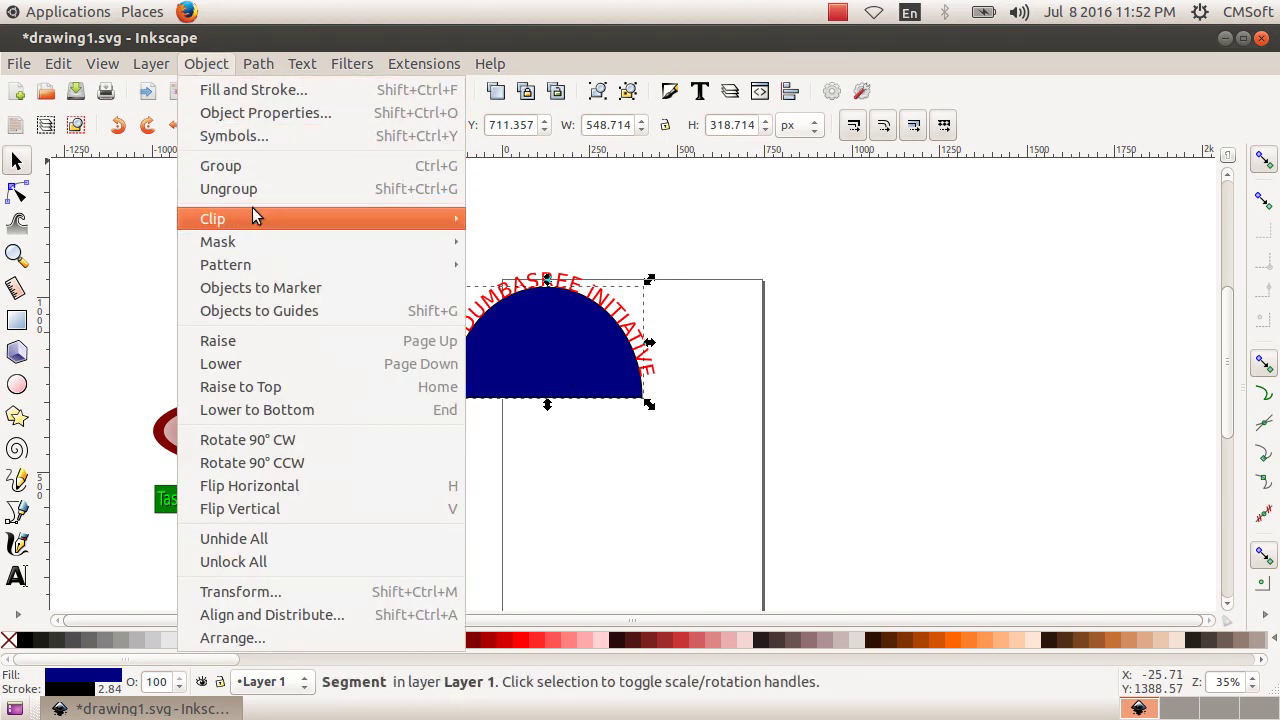
{"action": "left_click", "coordinate": [282, 95]}
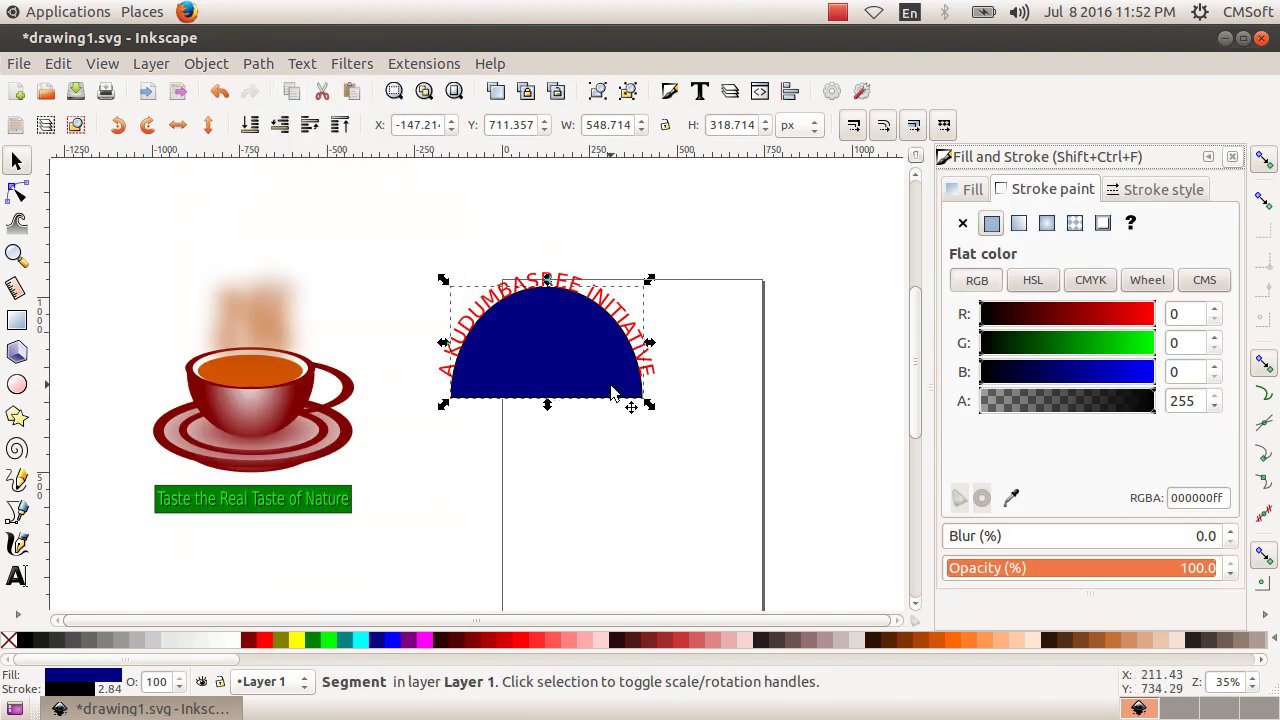
{"action": "left_click", "coordinate": [972, 190]}
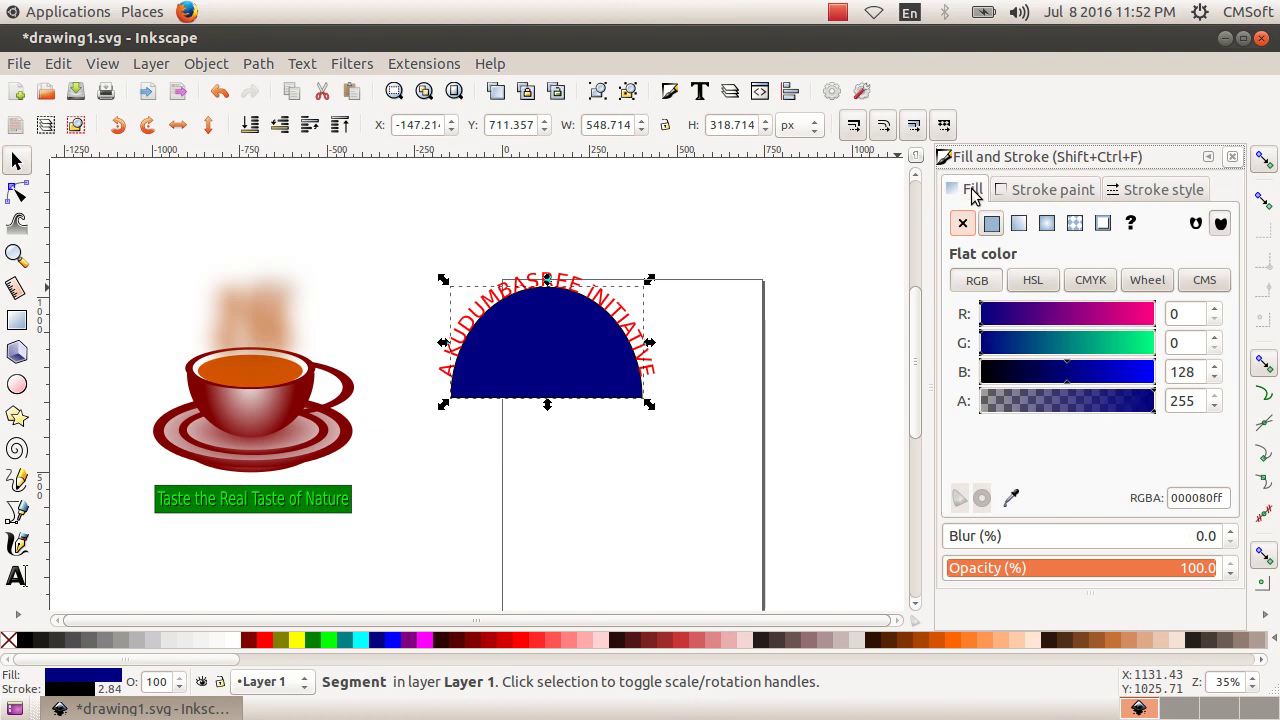
{"action": "left_click", "coordinate": [962, 224]}
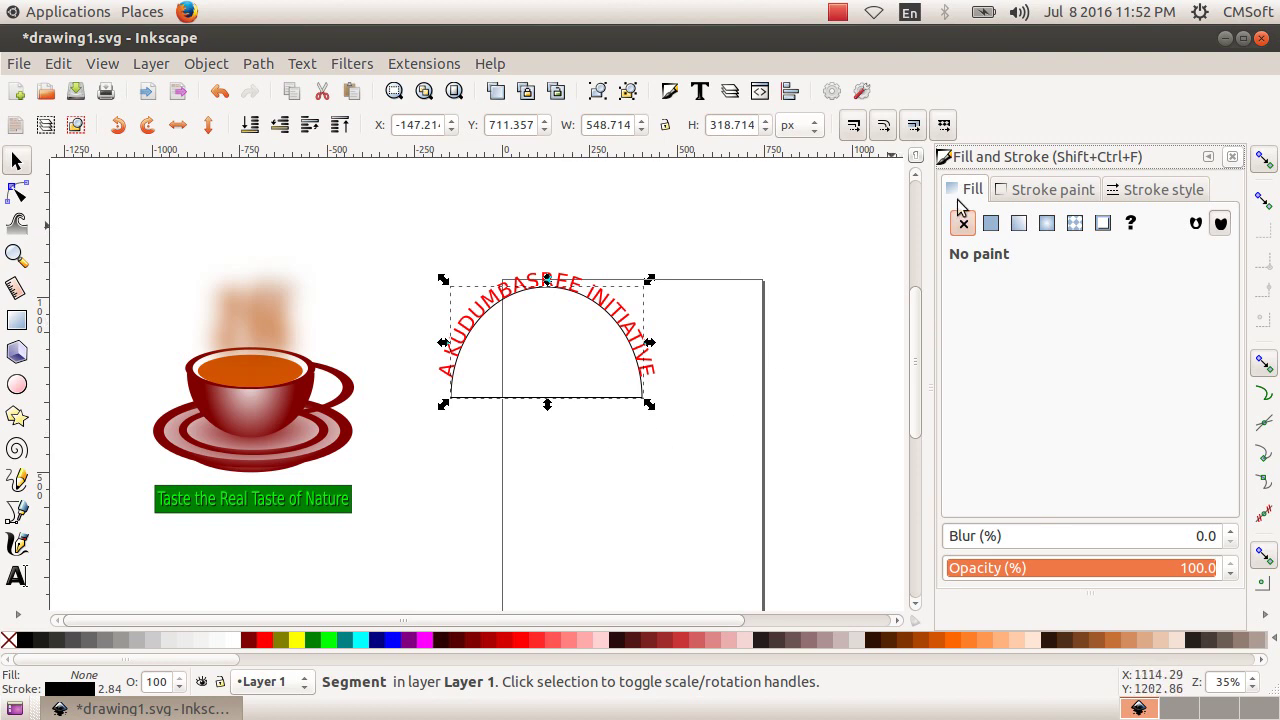
{"action": "left_click", "coordinate": [1045, 190]}
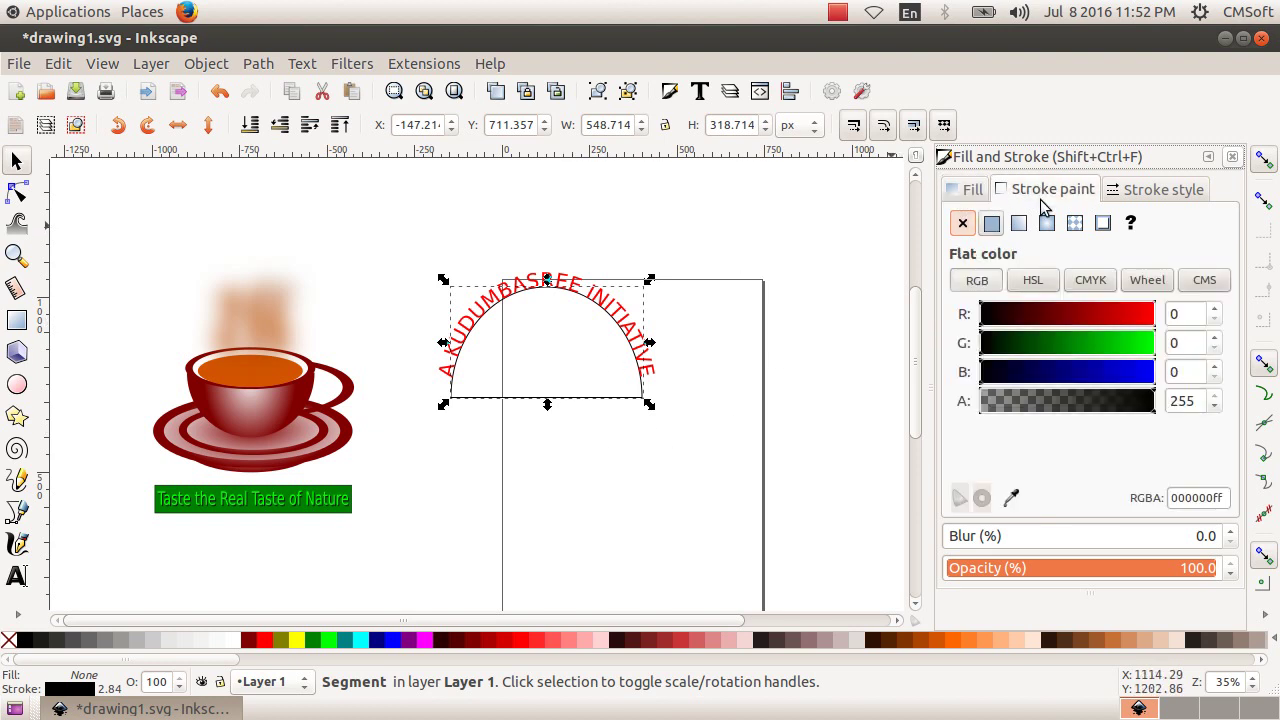
{"action": "left_click", "coordinate": [963, 224]}
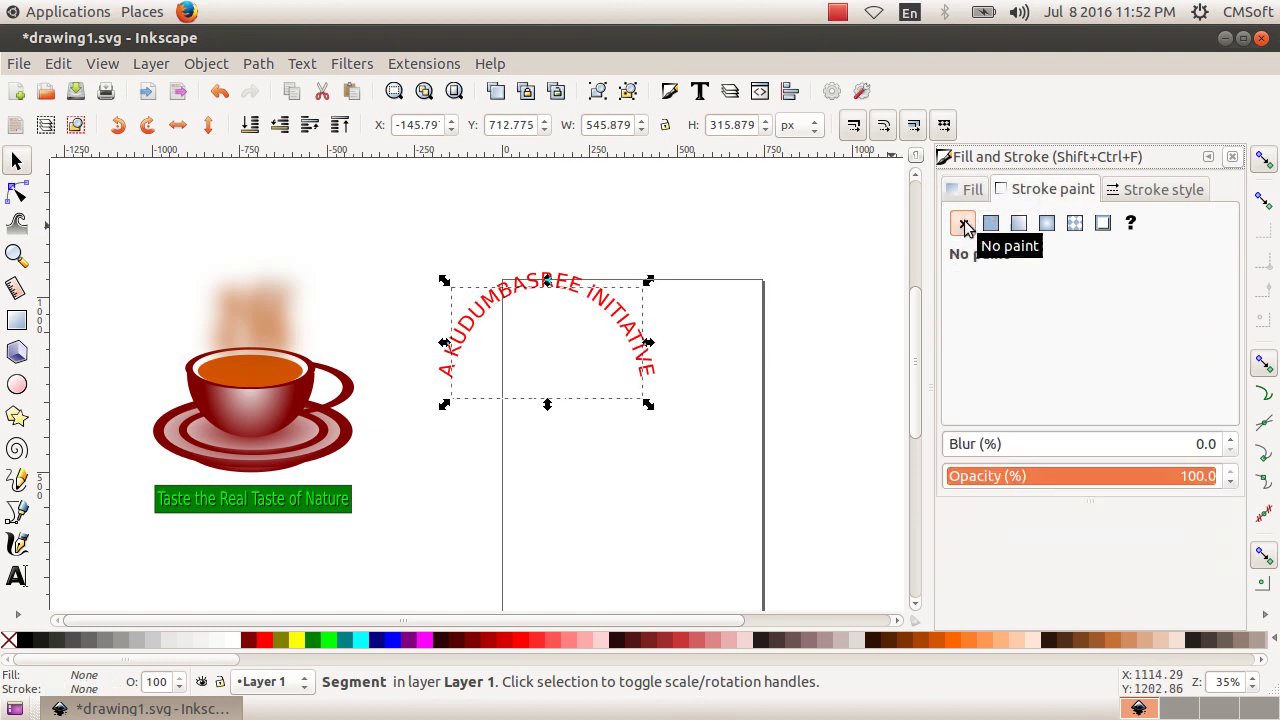
{"action": "left_click", "coordinate": [706, 428]}
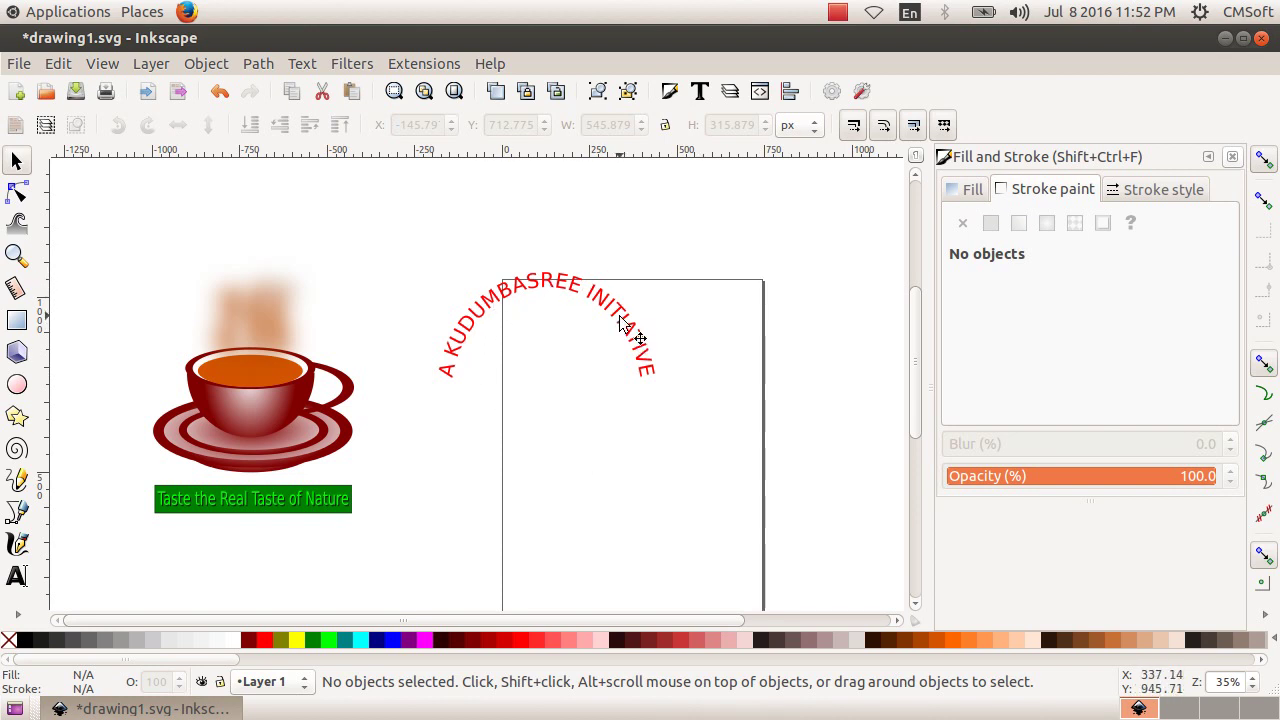
Step: Move the curved heading over the teacup and shrink it to about 577 px wide
{"action": "left_click_drag", "start_coordinate": [620, 322], "coordinate": [318, 305]}
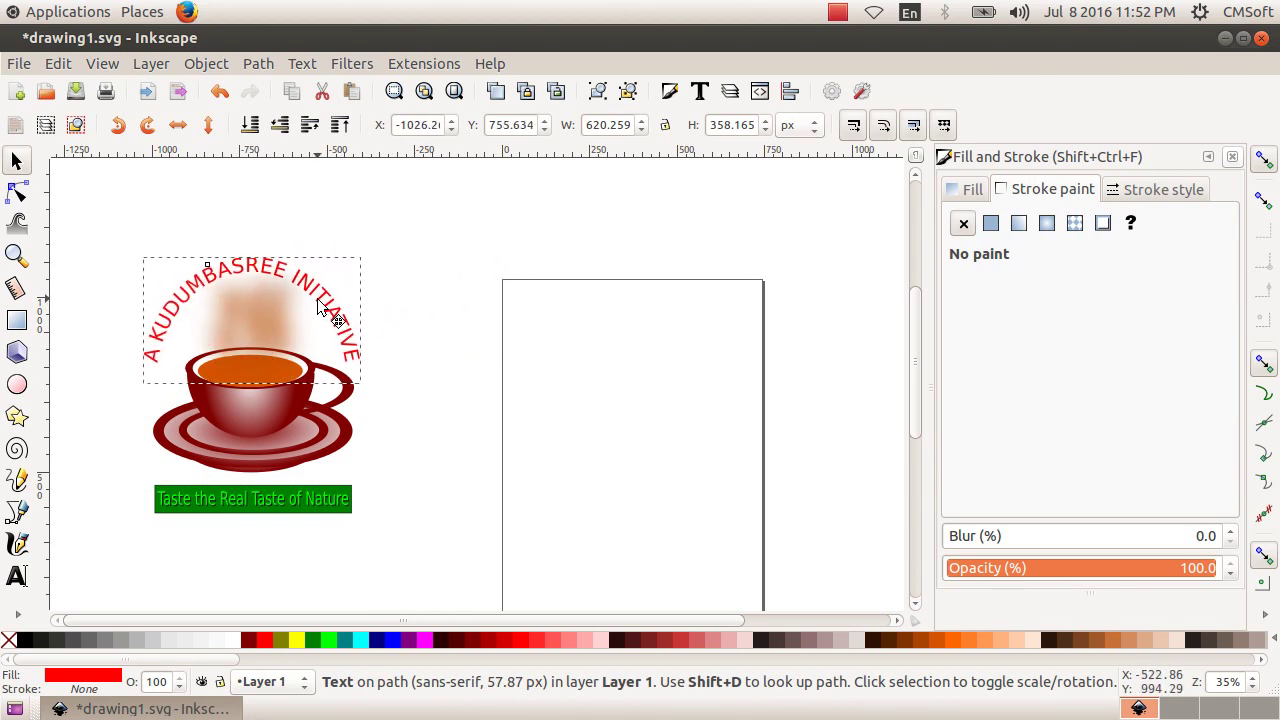
{"action": "key", "text": "ctrl+z"}
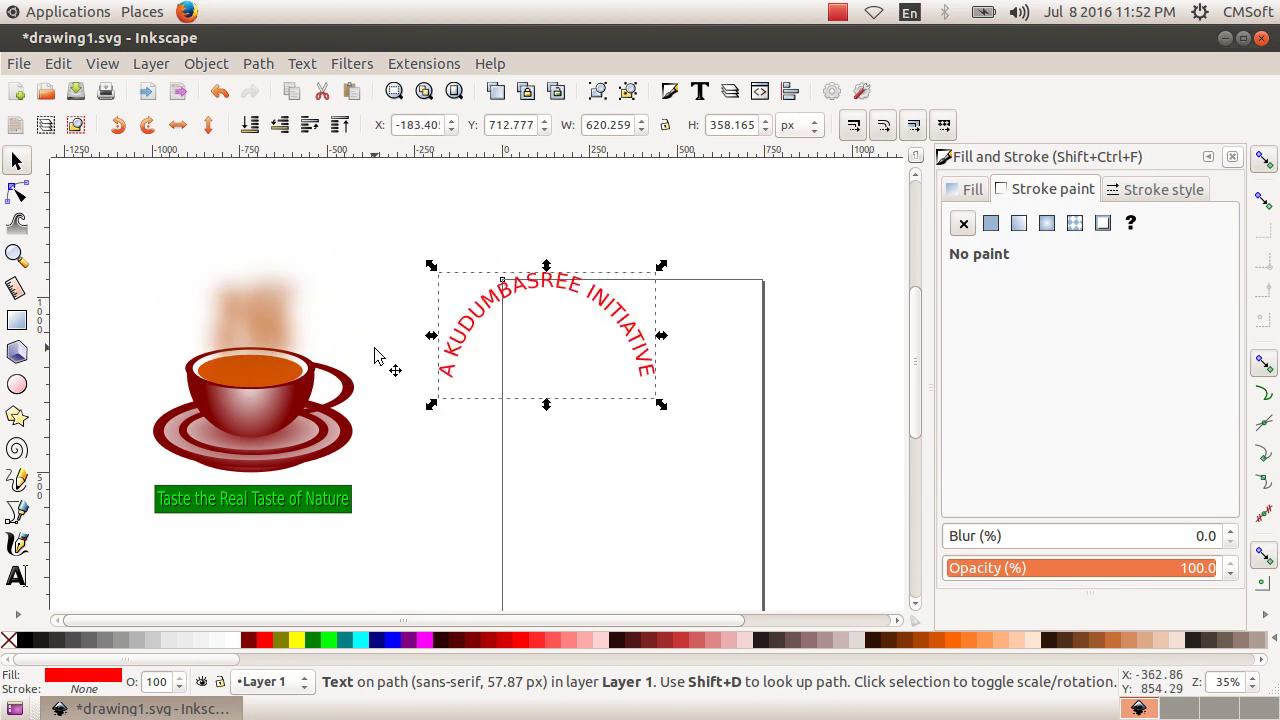
{"action": "left_click_drag", "start_coordinate": [471, 349], "coordinate": [174, 317]}
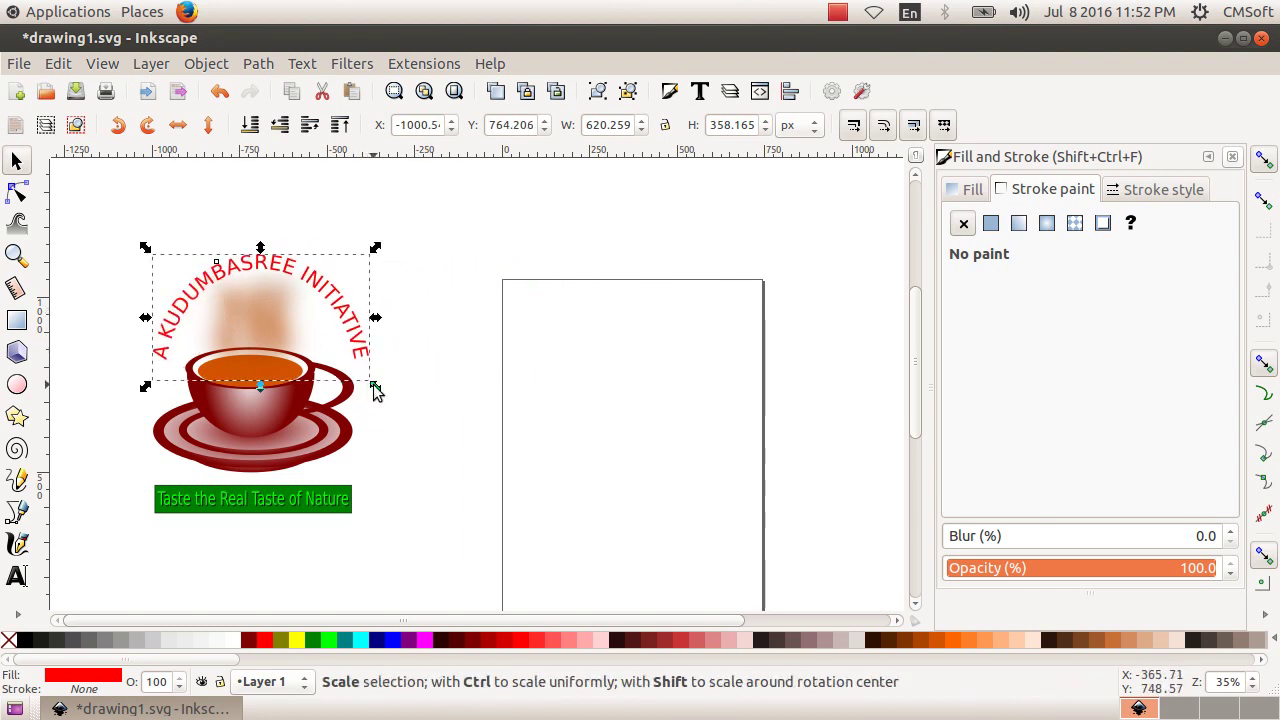
{"action": "left_click_drag", "start_coordinate": [376, 384], "coordinate": [361, 389]}
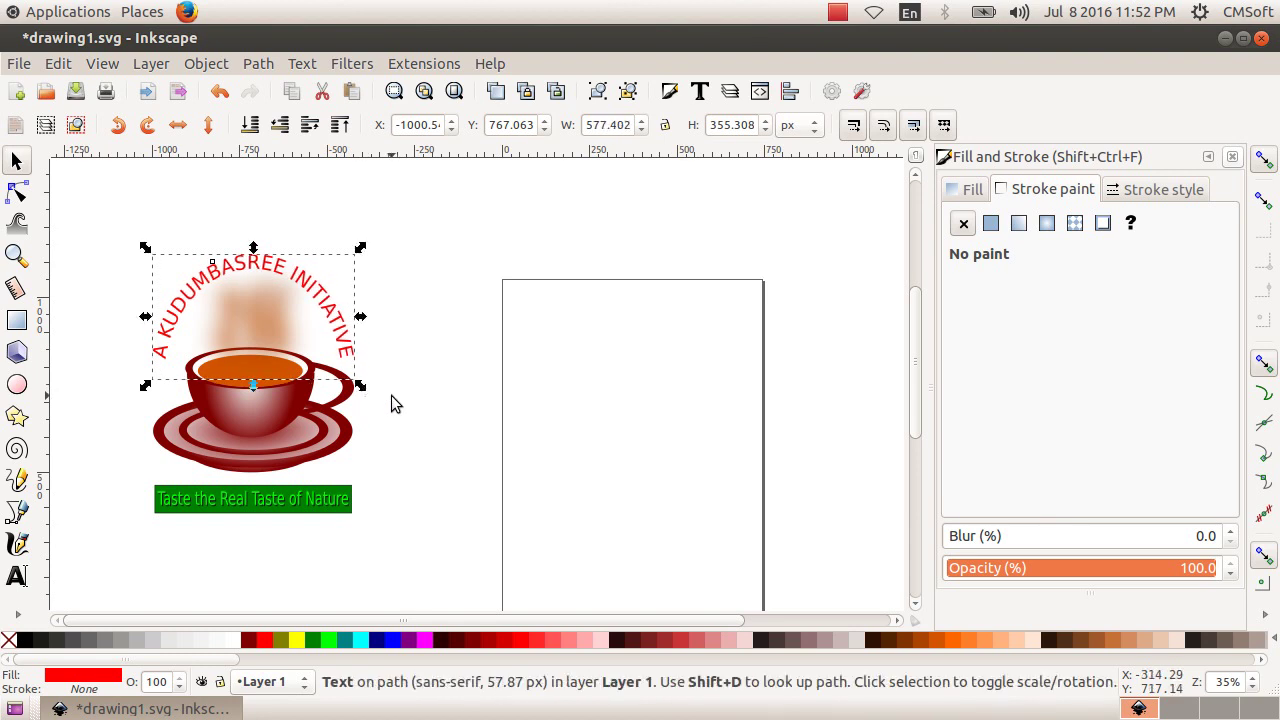
{"action": "left_click", "coordinate": [428, 418]}
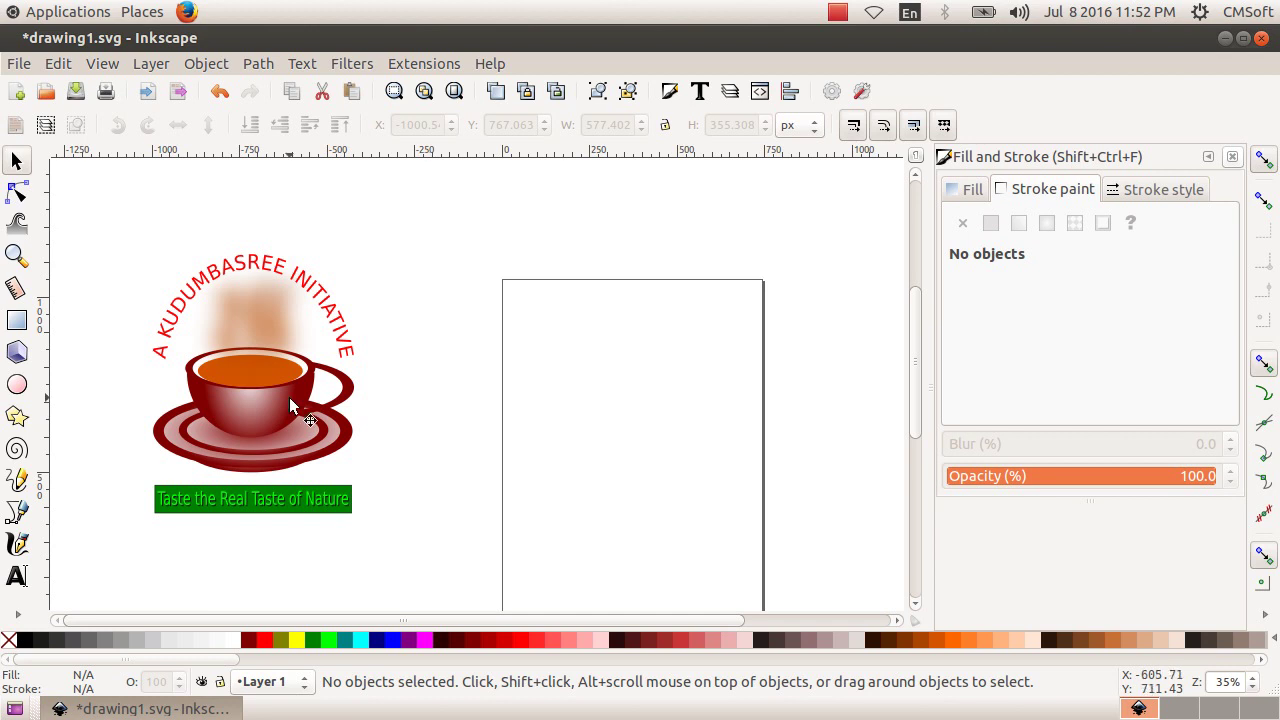
Step: Group the curved heading with the teacup and shift the group right to X -829.32
{"action": "left_click_drag", "start_coordinate": [114, 205], "coordinate": [473, 553]}
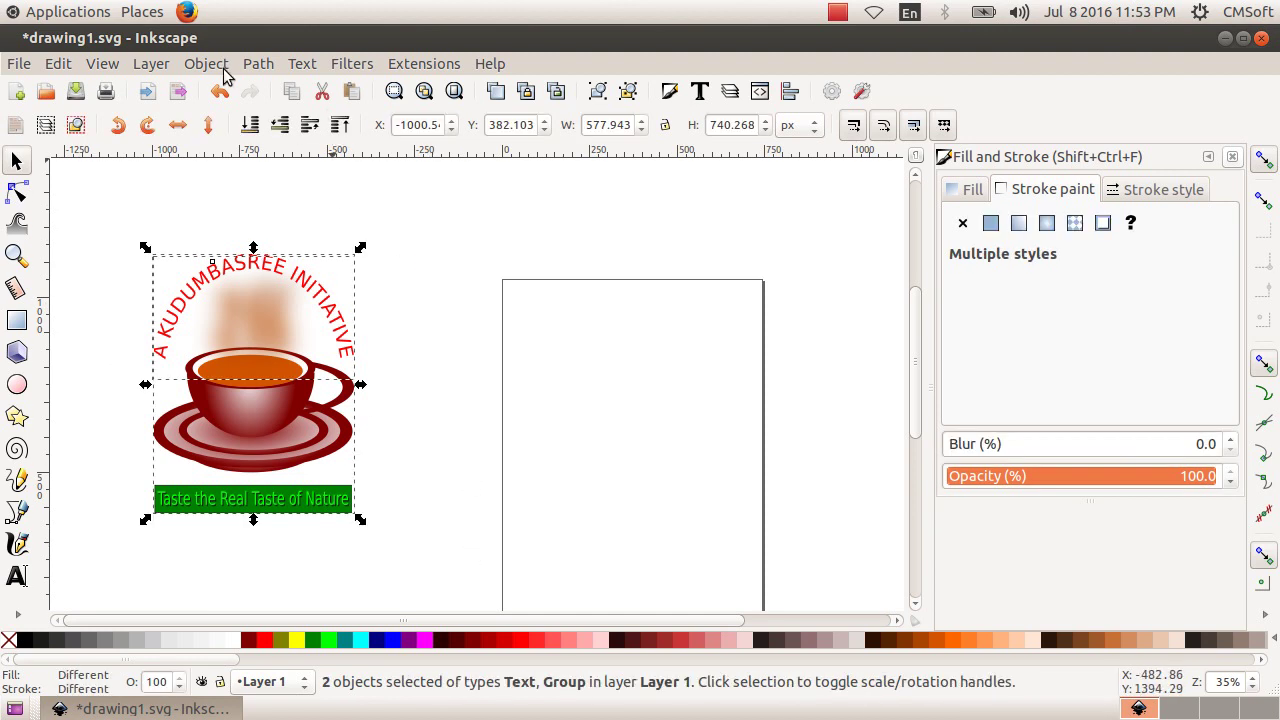
{"action": "left_click", "coordinate": [224, 76]}
{"action": "left_click", "coordinate": [255, 164]}
{"action": "left_click", "coordinate": [660, 438]}
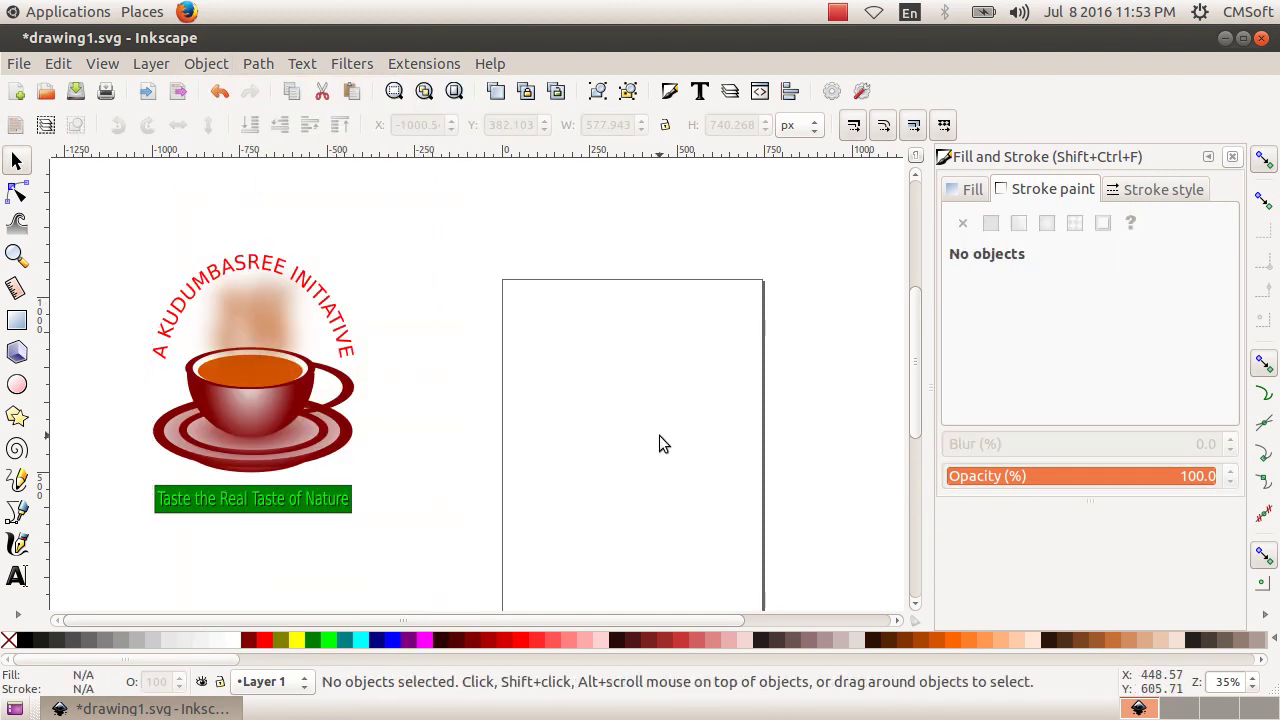
{"action": "left_click_drag", "start_coordinate": [255, 425], "coordinate": [315, 429]}
{"action": "left_click", "coordinate": [567, 467]}
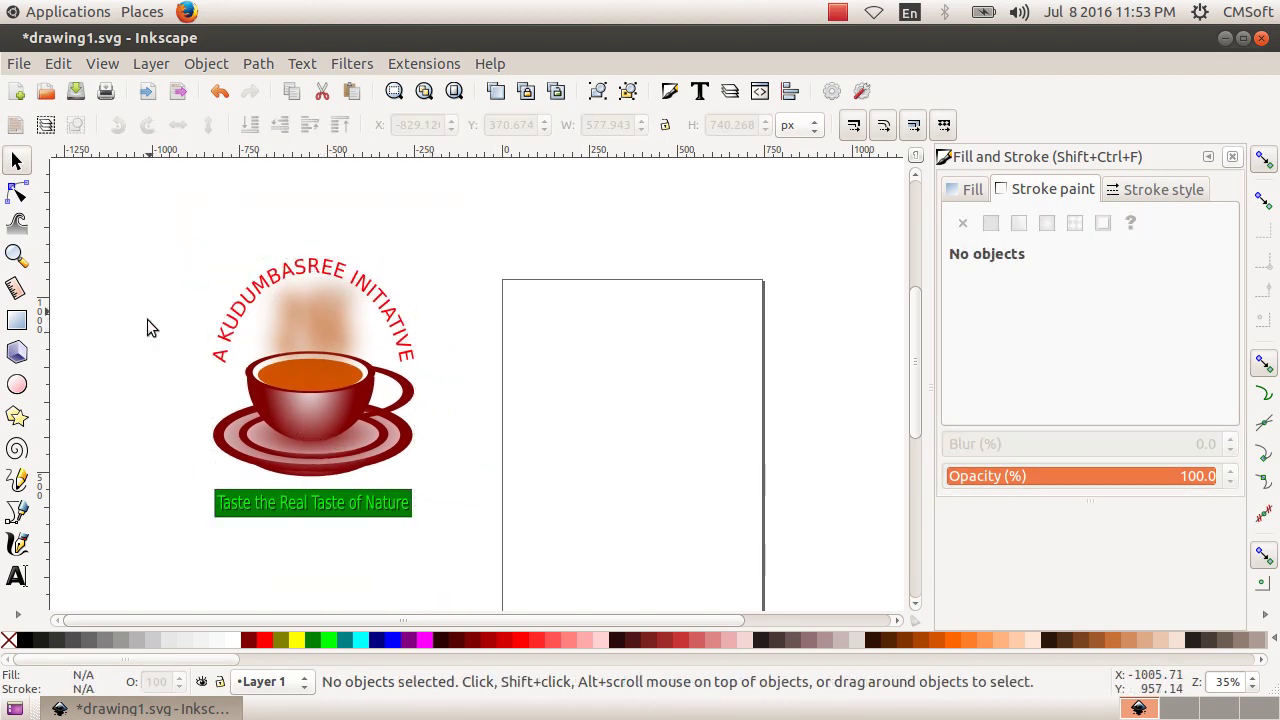
{"action": "left_click", "coordinate": [18, 322]}
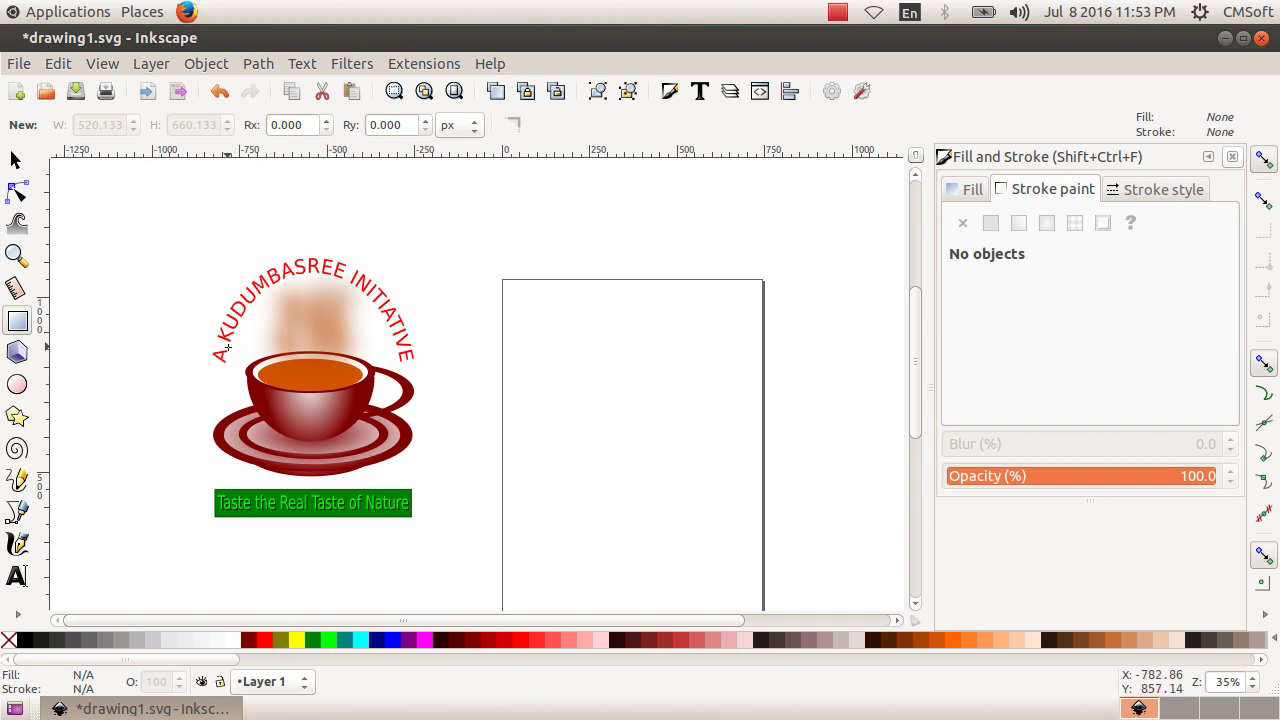
Step: Draw a navy 637.143 × 785.714 px rectangle over the logo at X -868.57, Y 354.286
{"action": "left_click", "coordinate": [380, 645]}
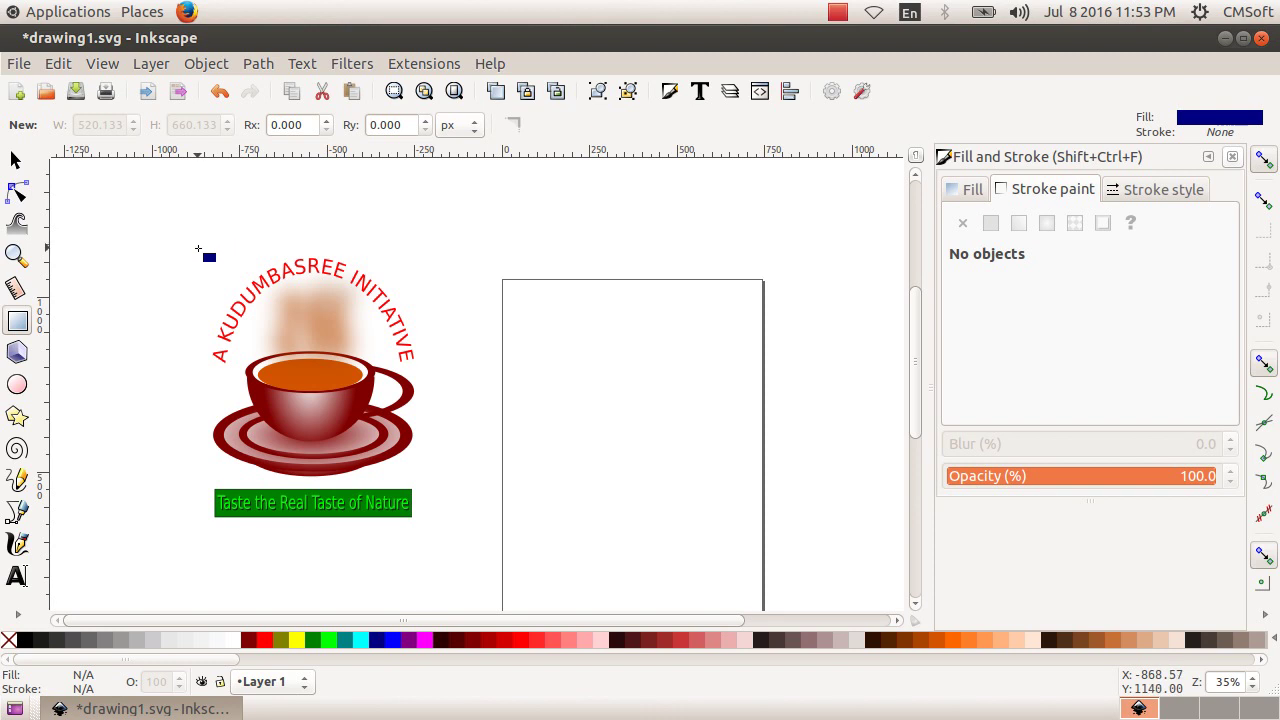
{"action": "left_click_drag", "start_coordinate": [198, 248], "coordinate": [382, 463]}
{"action": "left_click_drag", "start_coordinate": [418, 516], "coordinate": [421, 522]}
{"action": "key", "text": "s"}
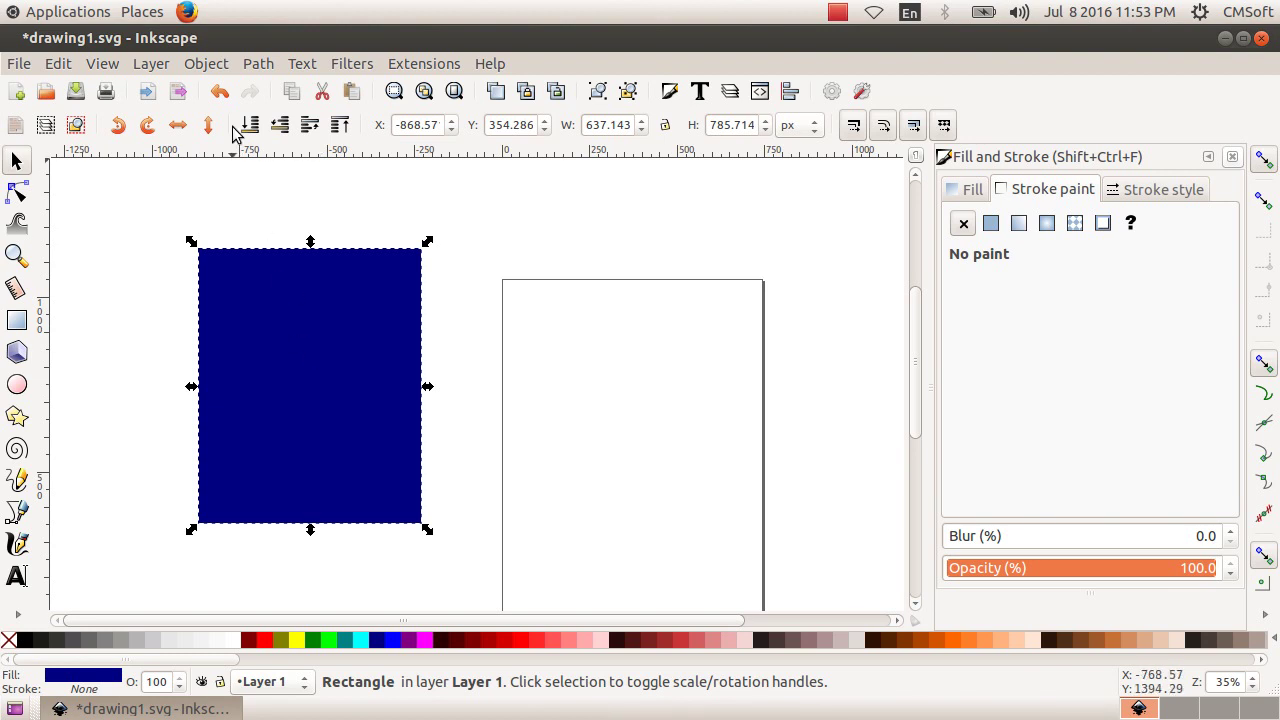
Step: Lower the rectangle to the bottom behind the teacup logo and fill it with 2.5% Gray
{"action": "left_click", "coordinate": [218, 66]}
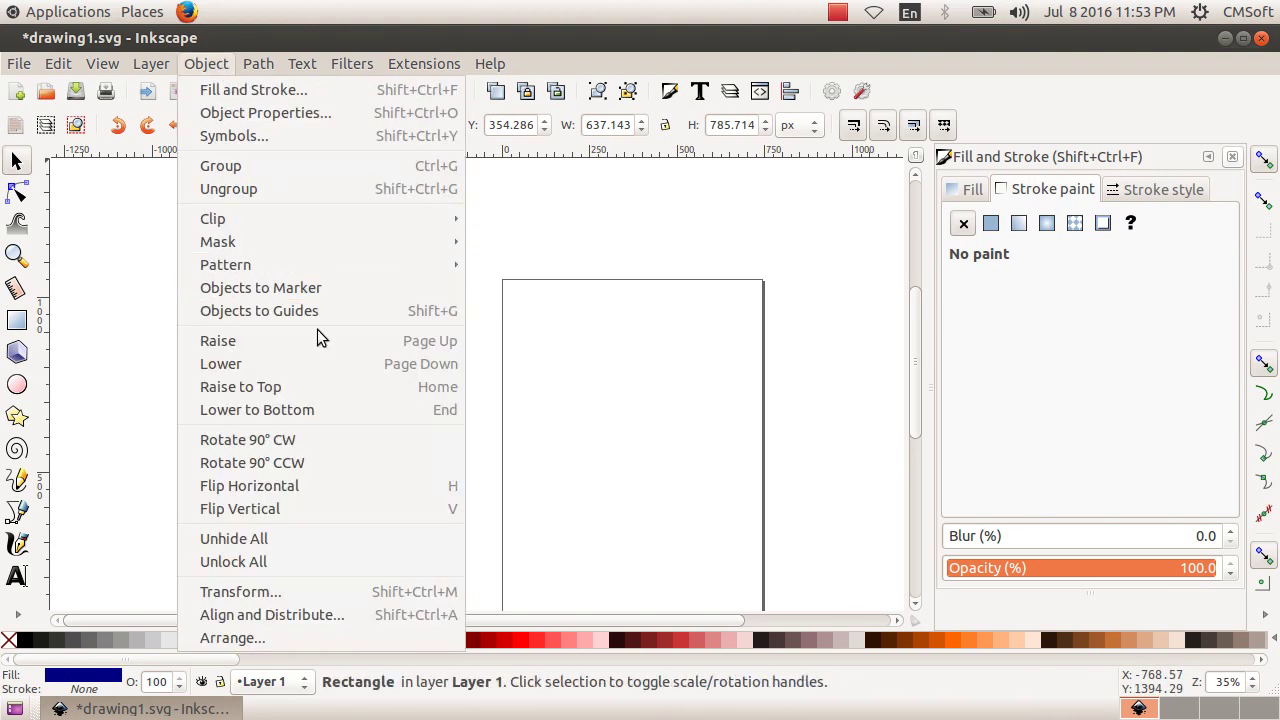
{"action": "left_click", "coordinate": [337, 408]}
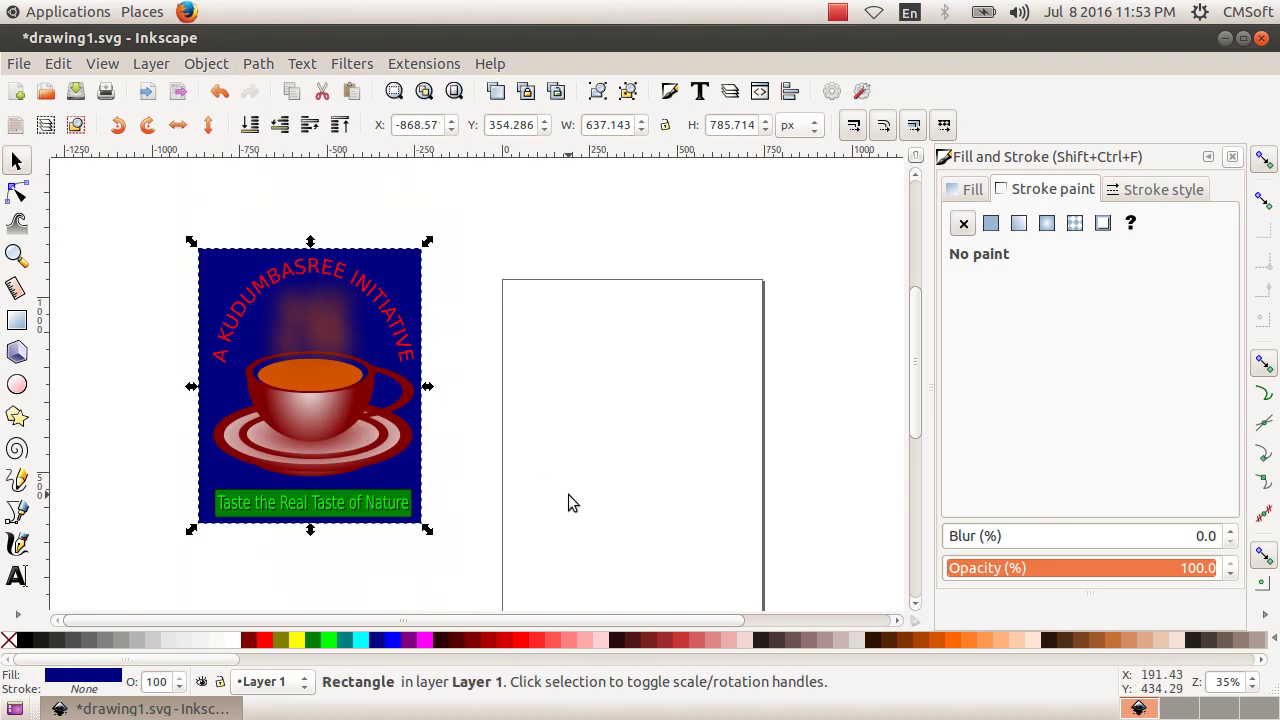
{"action": "left_click", "coordinate": [173, 640]}
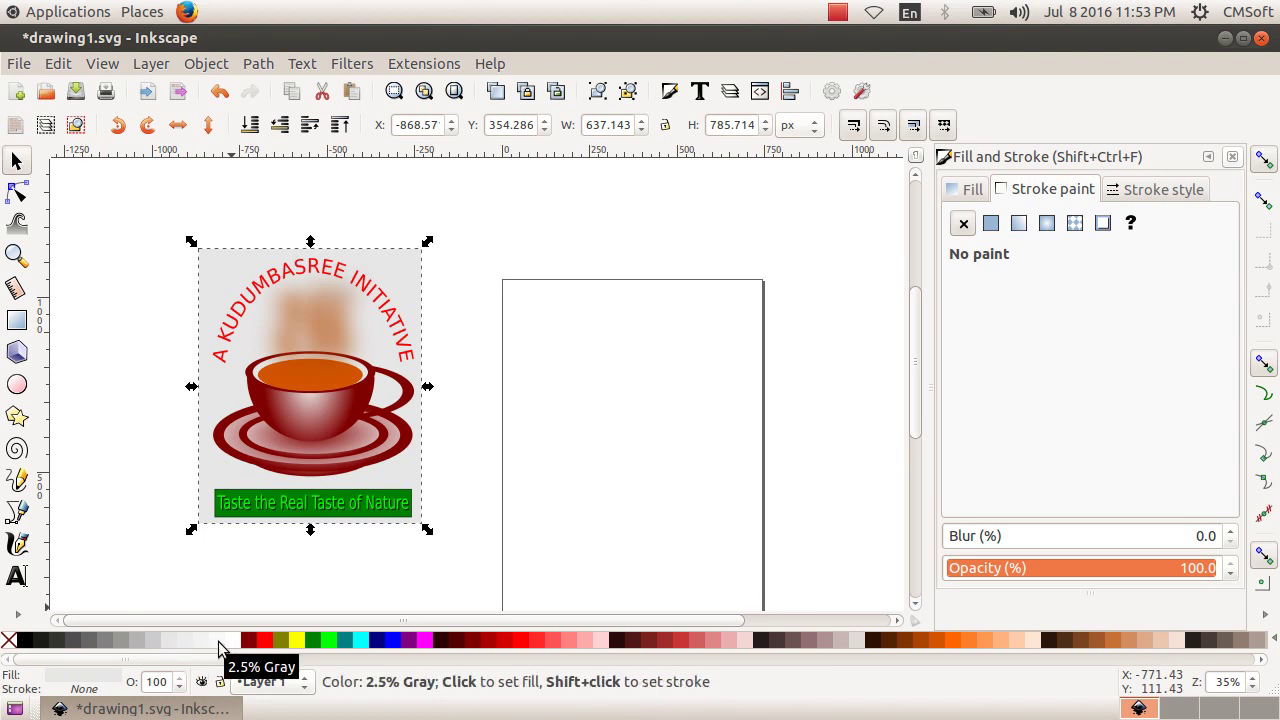
{"action": "left_click", "coordinate": [221, 641]}
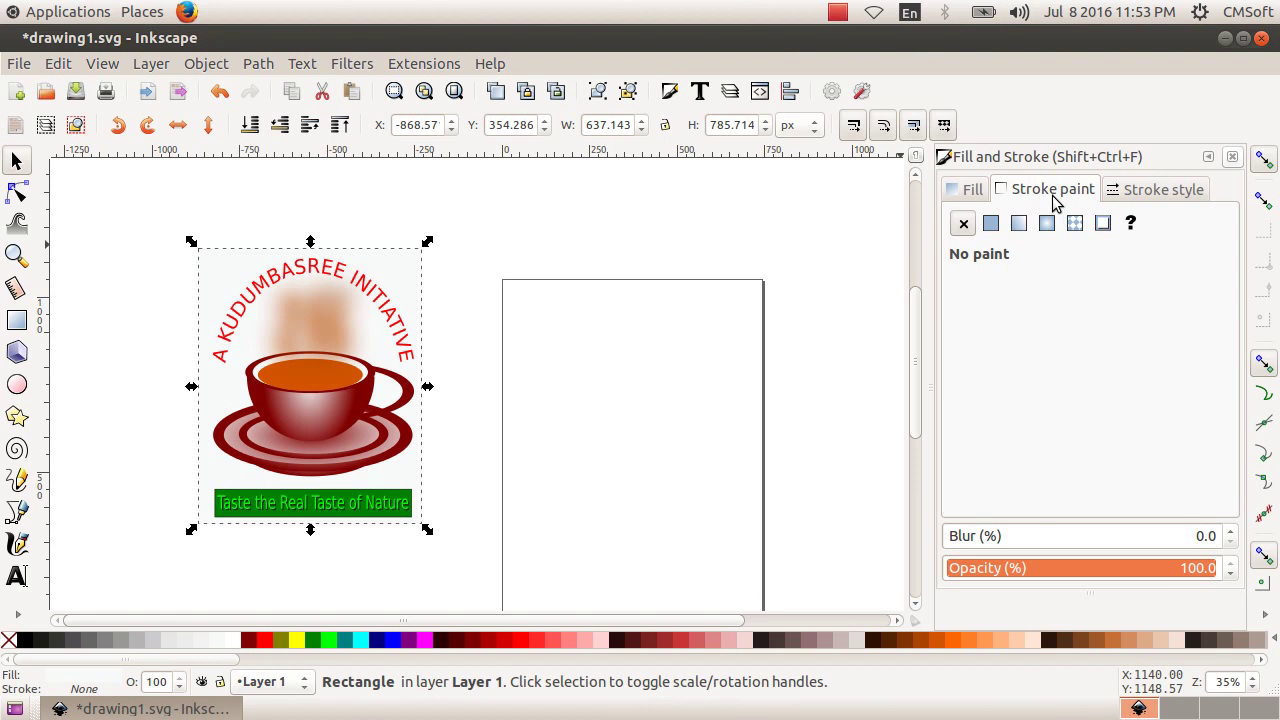
Step: Give the background rectangle a flat black stroke
{"action": "left_click", "coordinate": [976, 192]}
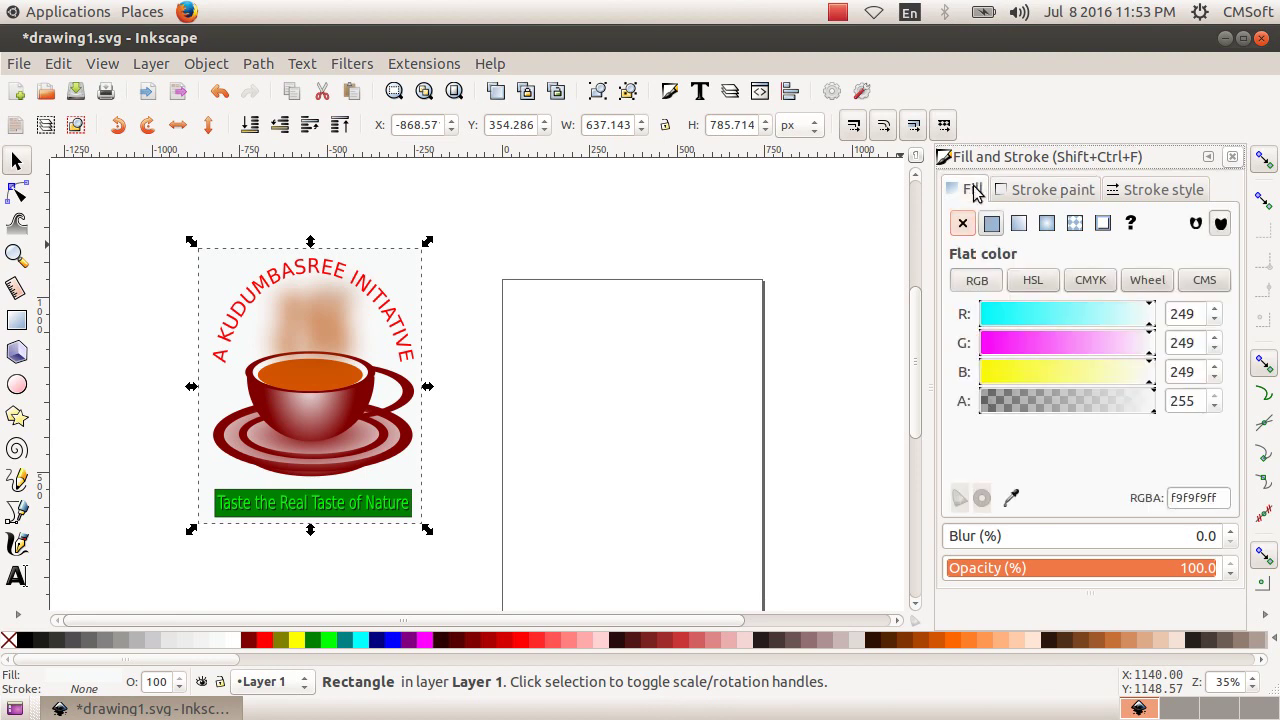
{"action": "left_click", "coordinate": [1040, 192]}
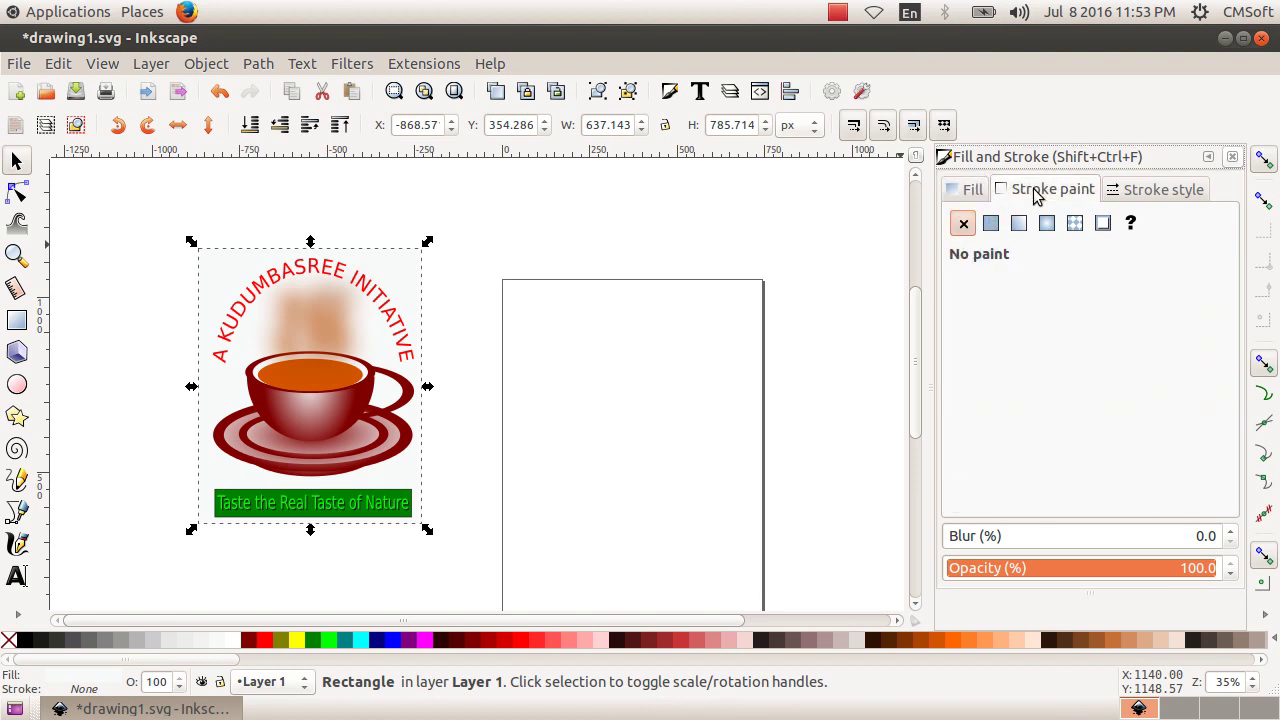
{"action": "left_click", "coordinate": [992, 224]}
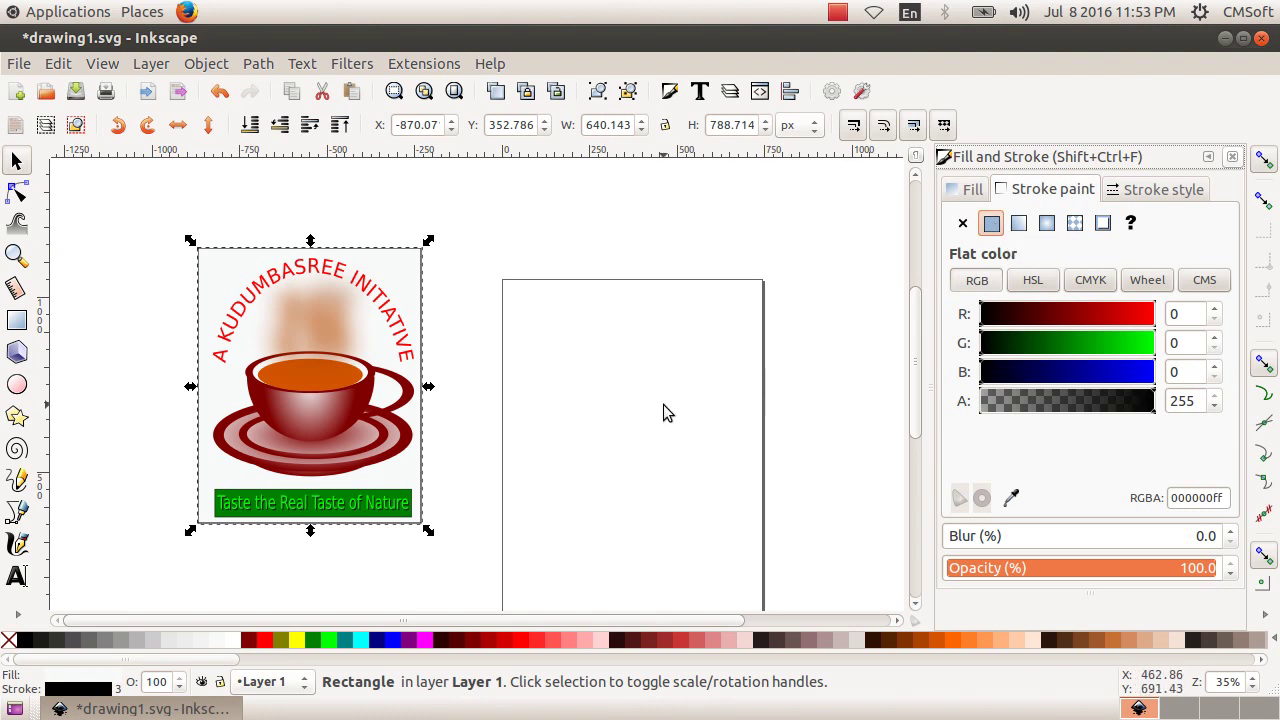
Step: Trim the rectangle's left and top edges to about 605.857 × 777.286 px, then select it with the logo
{"action": "left_click", "coordinate": [514, 430]}
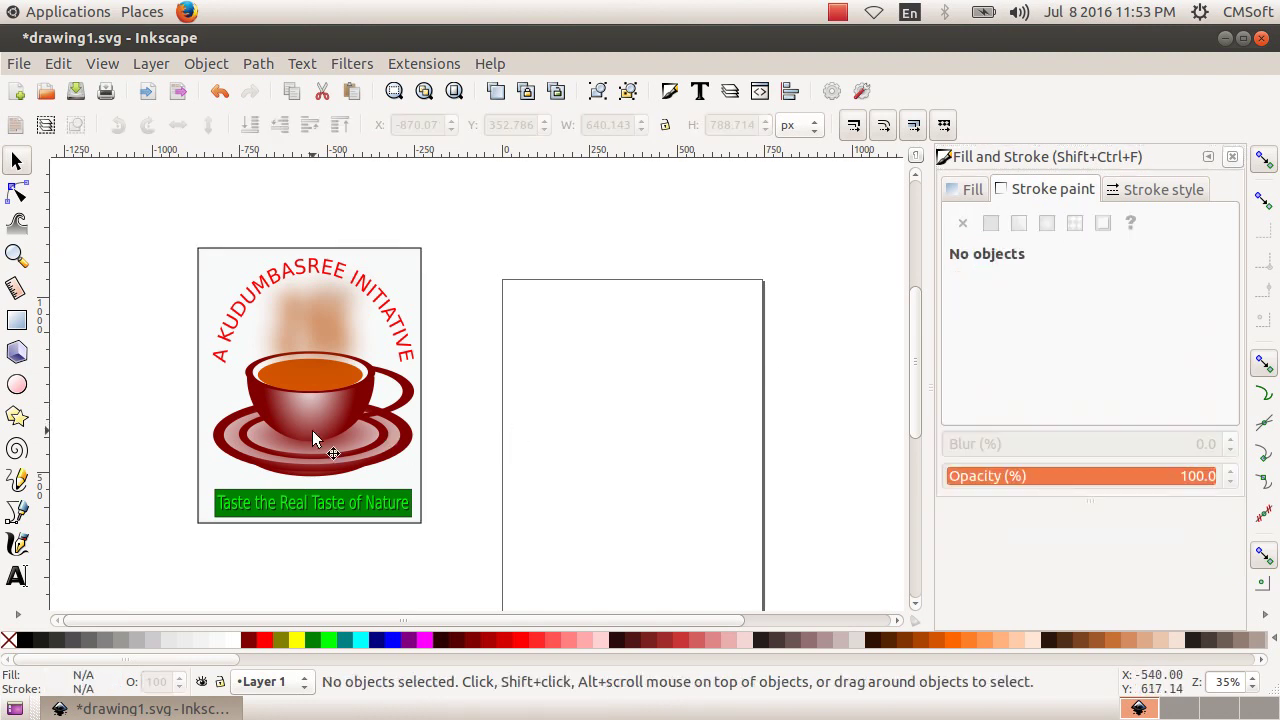
{"action": "left_click", "coordinate": [405, 470]}
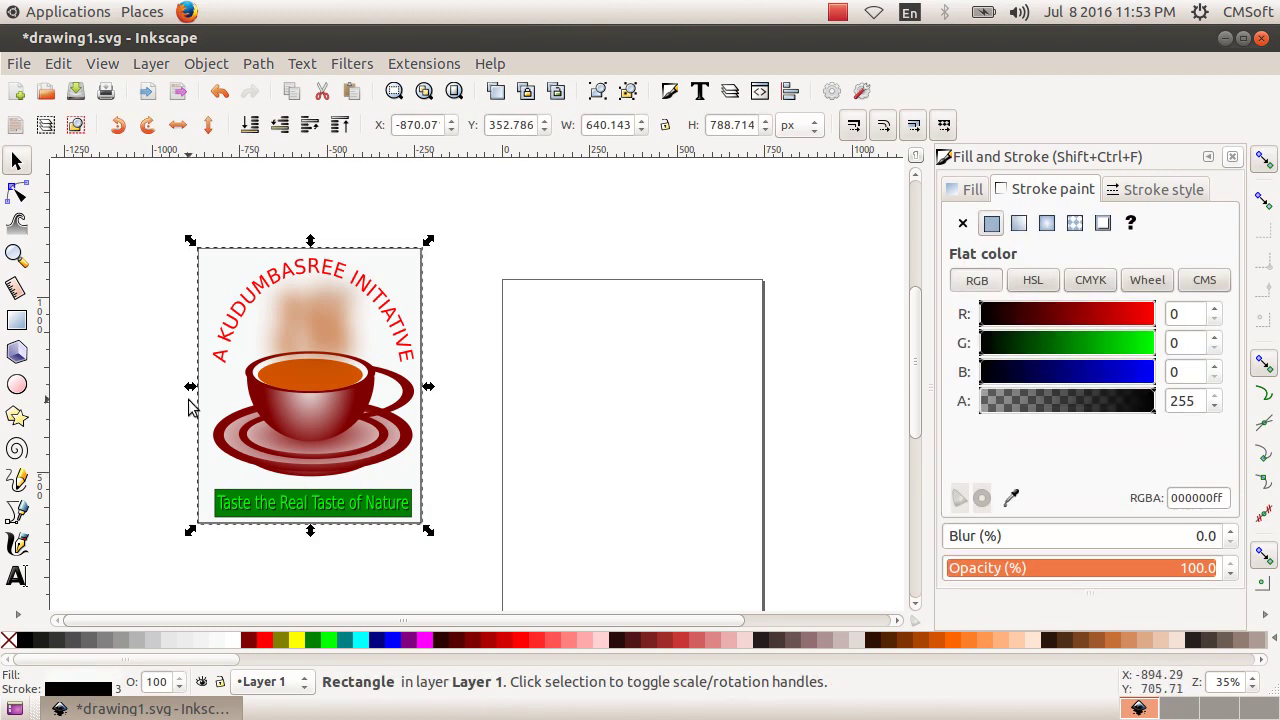
{"action": "left_click_drag", "start_coordinate": [193, 390], "coordinate": [203, 393]}
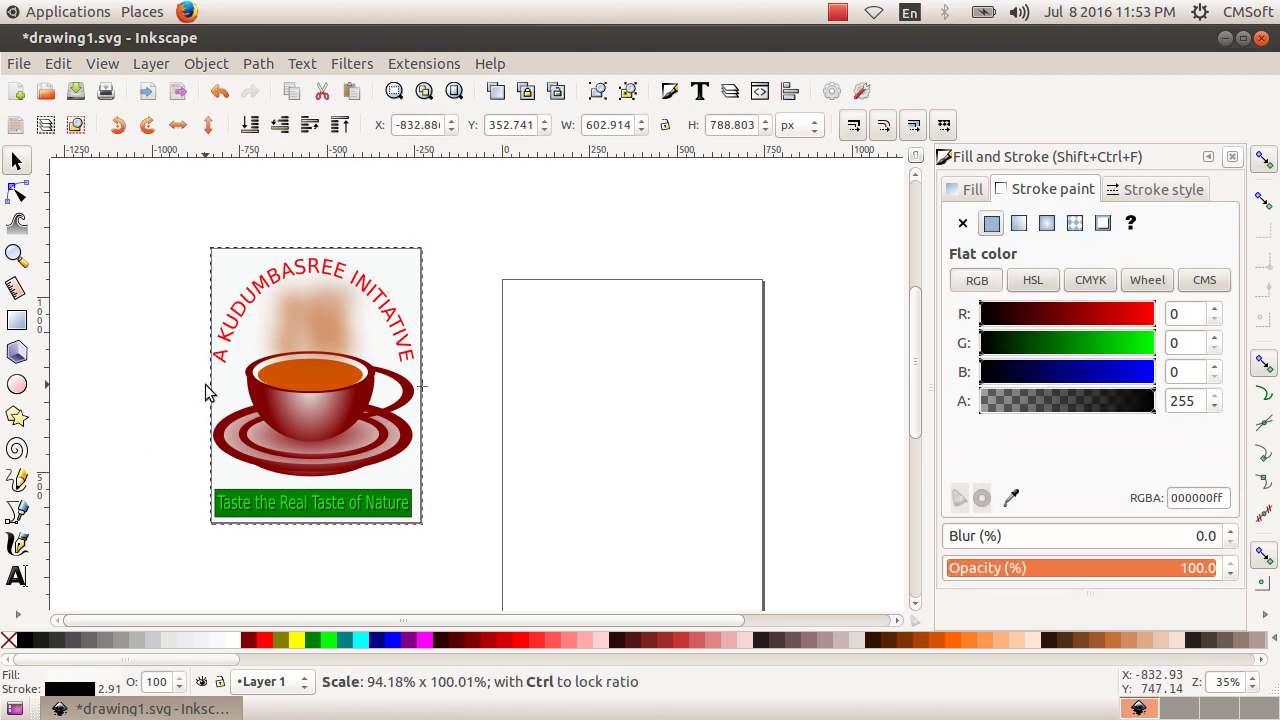
{"action": "left_click_drag", "start_coordinate": [317, 242], "coordinate": [318, 250]}
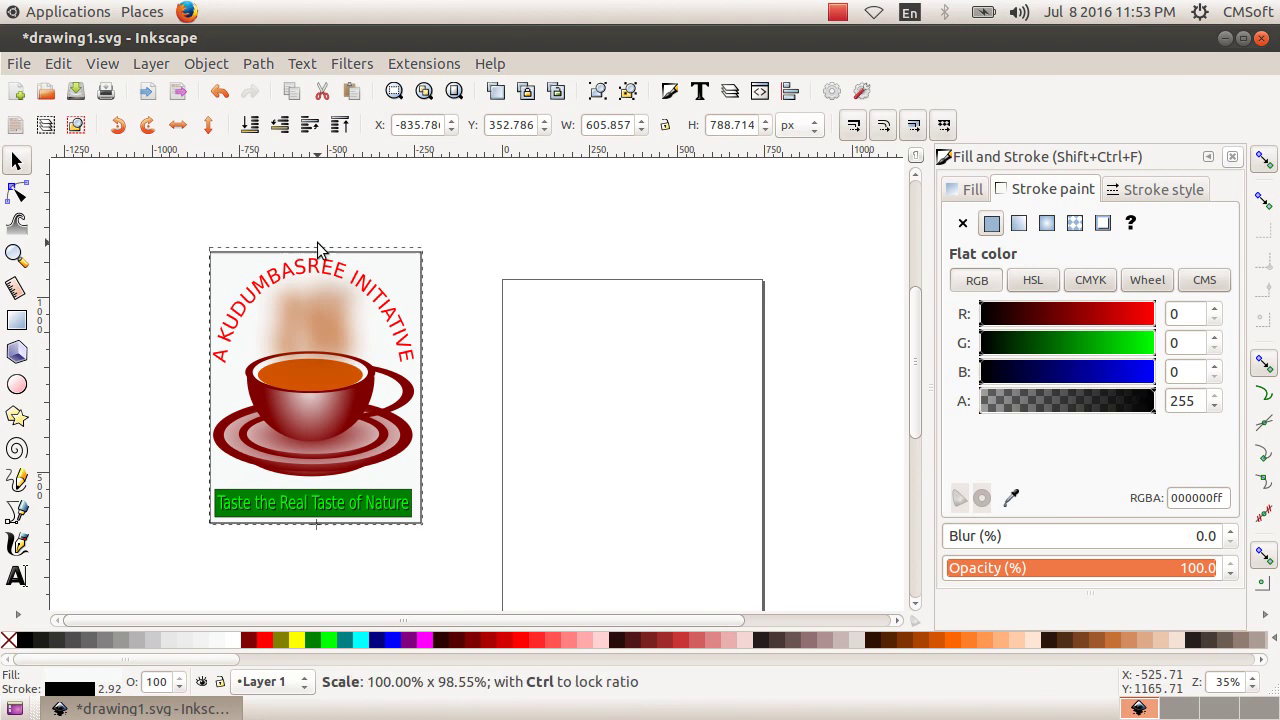
{"action": "left_click", "coordinate": [520, 425]}
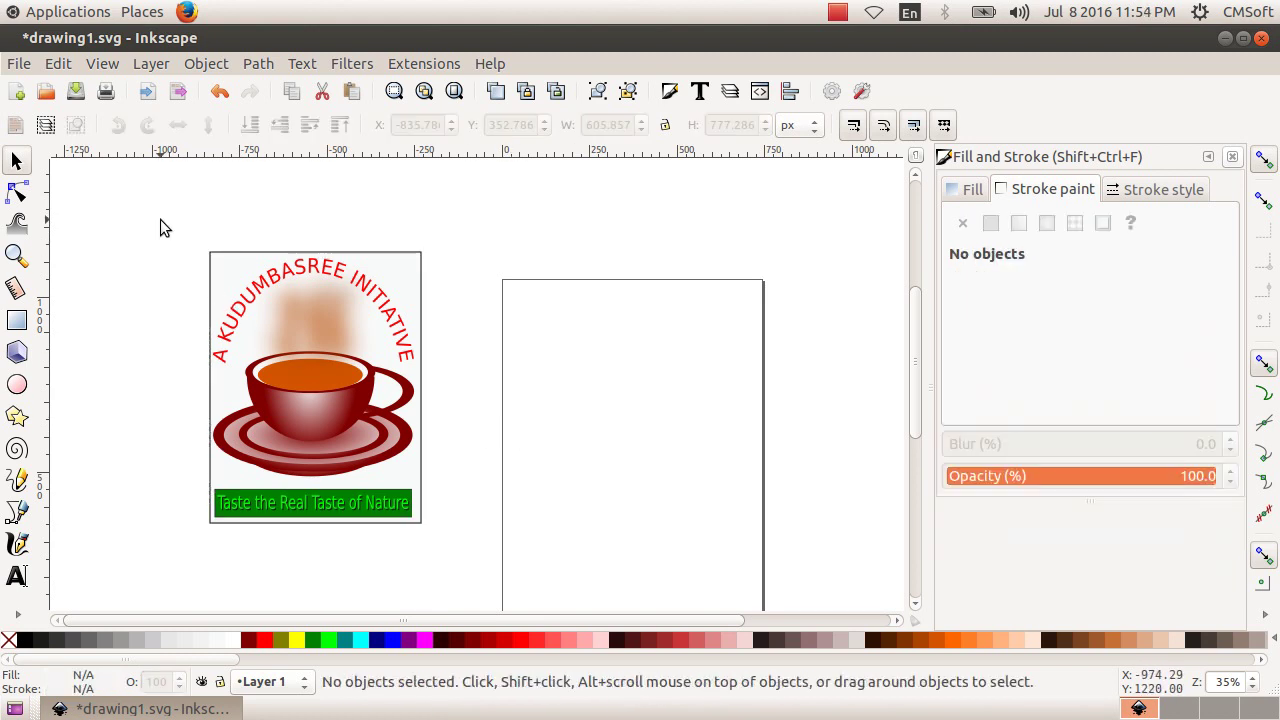
{"action": "left_click_drag", "start_coordinate": [160, 219], "coordinate": [531, 563]}
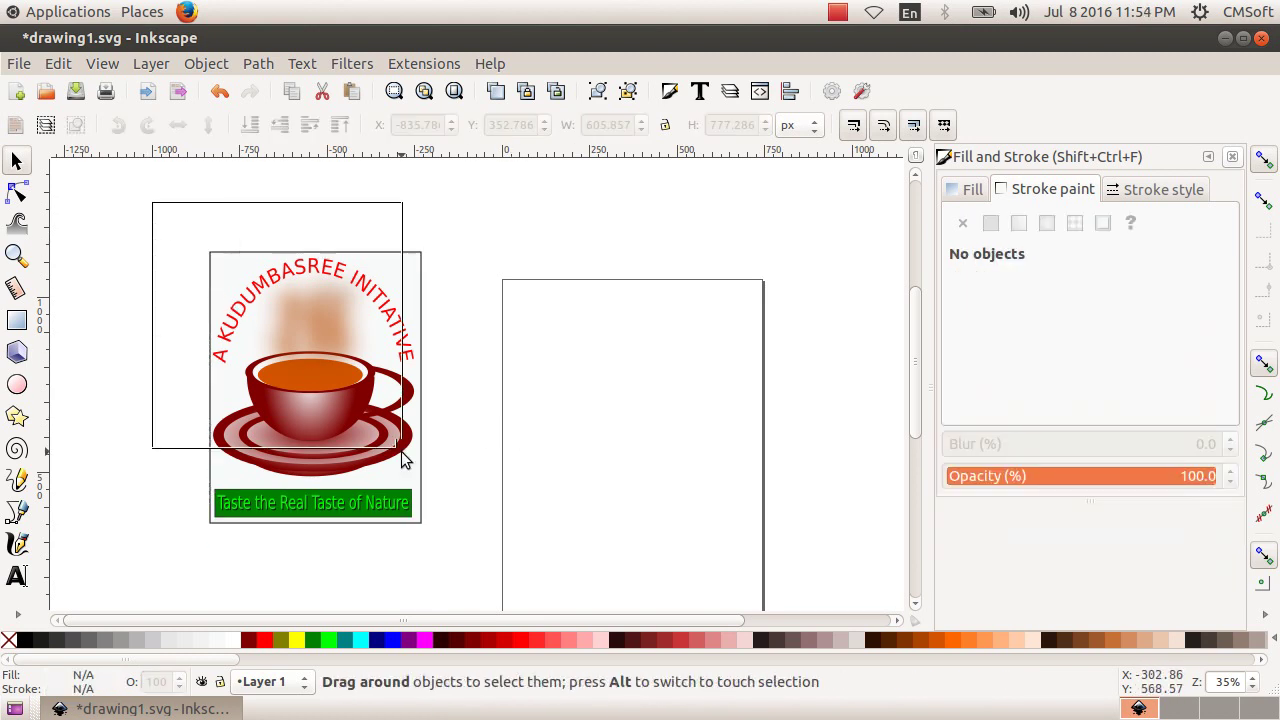
Step: Group the logo with its outlined background and shrink the group to about 523 × 640 px
{"action": "left_click", "coordinate": [206, 63]}
{"action": "left_click", "coordinate": [261, 165]}
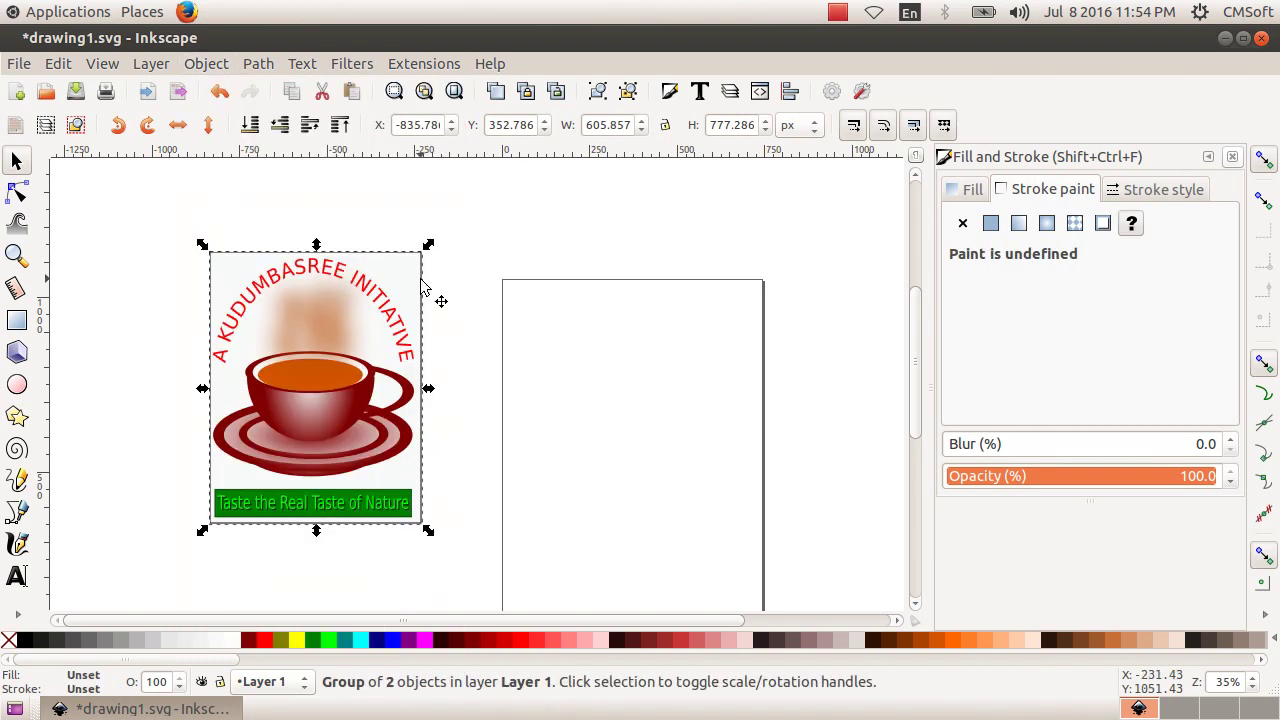
{"action": "left_click", "coordinate": [496, 521]}
{"action": "left_click", "coordinate": [410, 508]}
{"action": "left_click_drag", "start_coordinate": [429, 530], "coordinate": [400, 482]}
{"action": "left_click", "coordinate": [460, 505]}
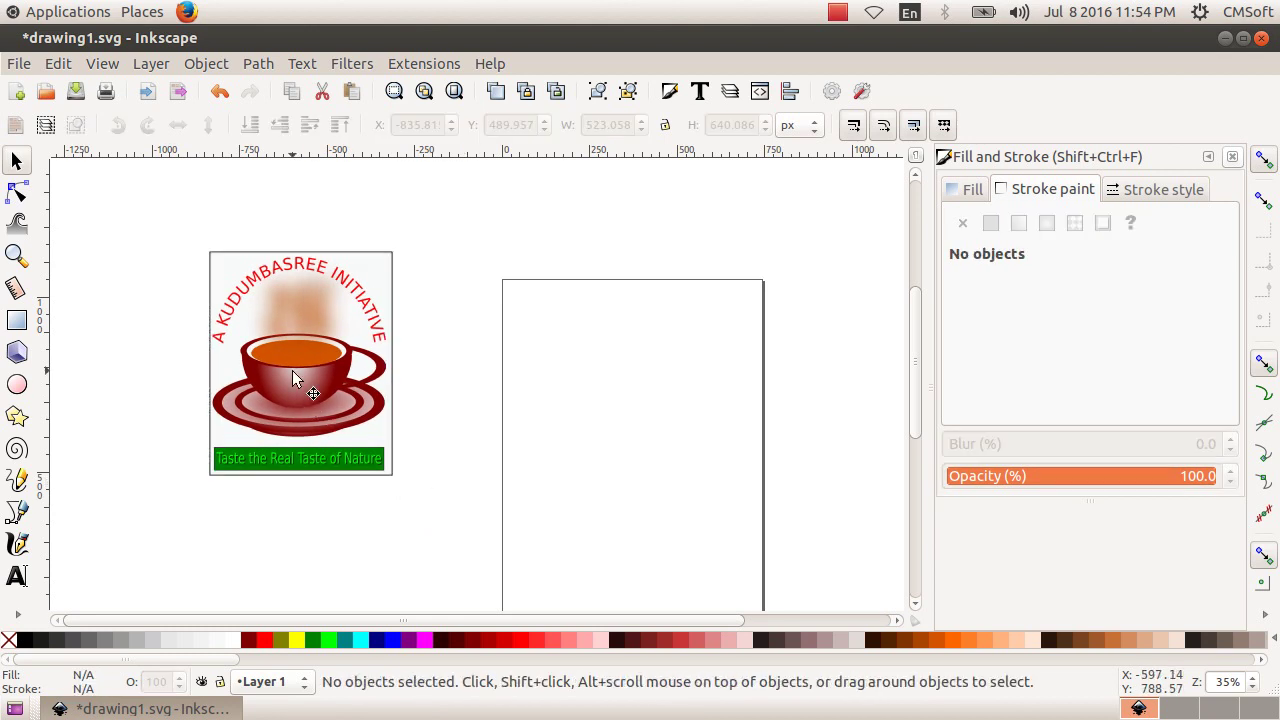